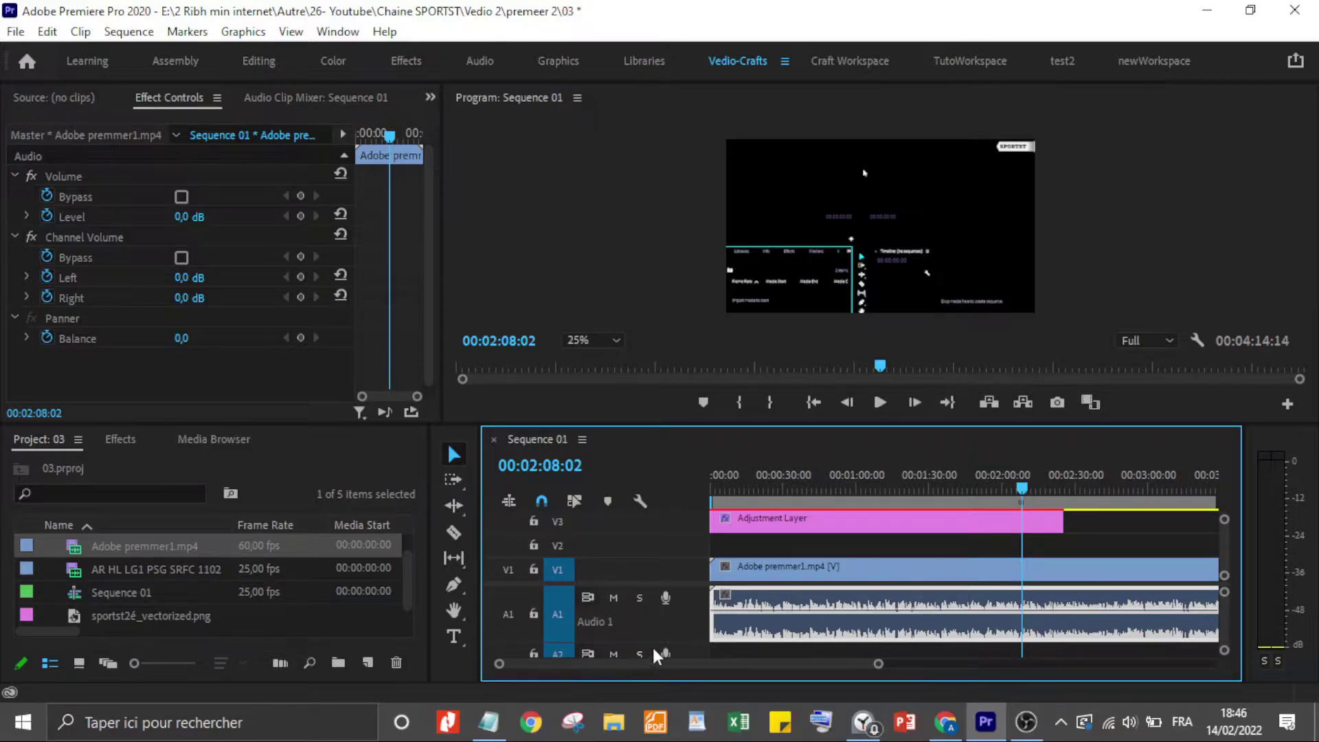
Step: Adjust the height of the Audio 1 track and enlarge the Video 1 track so its clip thumbnails show
{"action": "left_click_drag", "start_coordinate": [674, 642], "coordinate": [683, 668]}
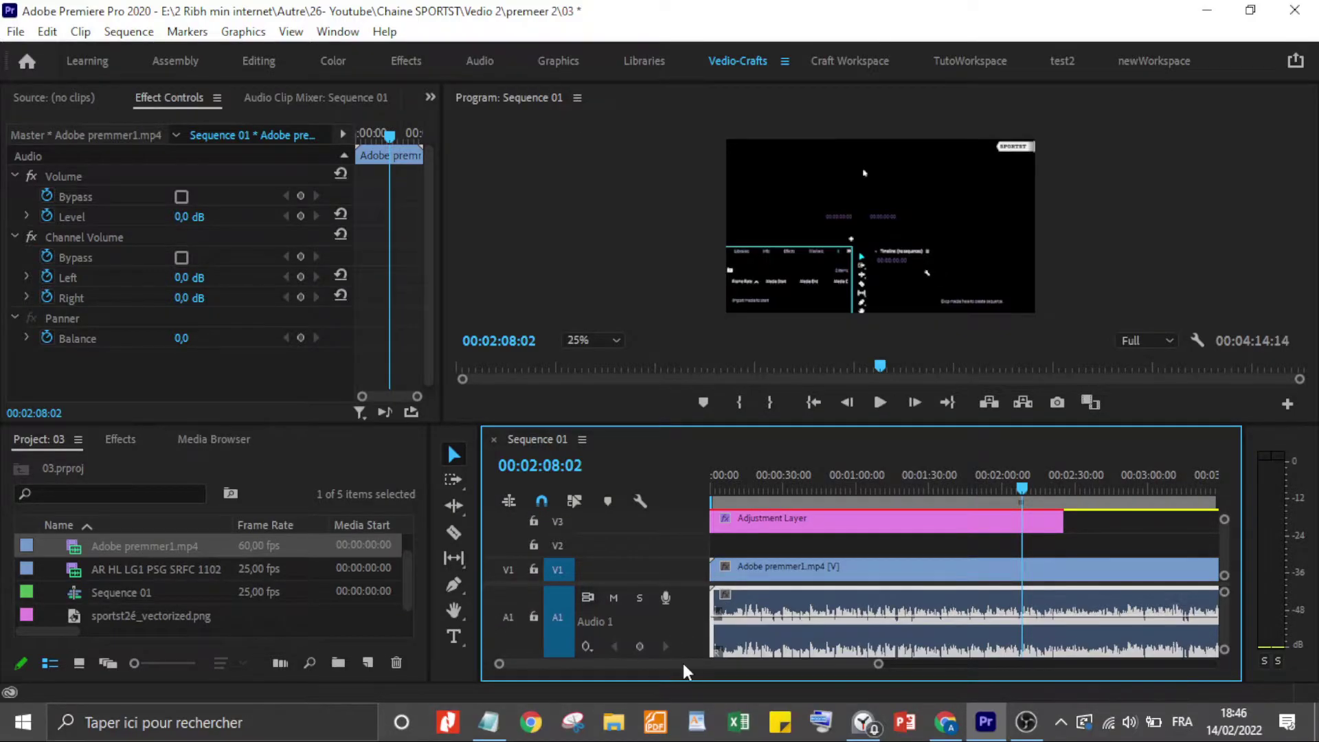
{"action": "left_click_drag", "start_coordinate": [1225, 597], "coordinate": [1224, 585]}
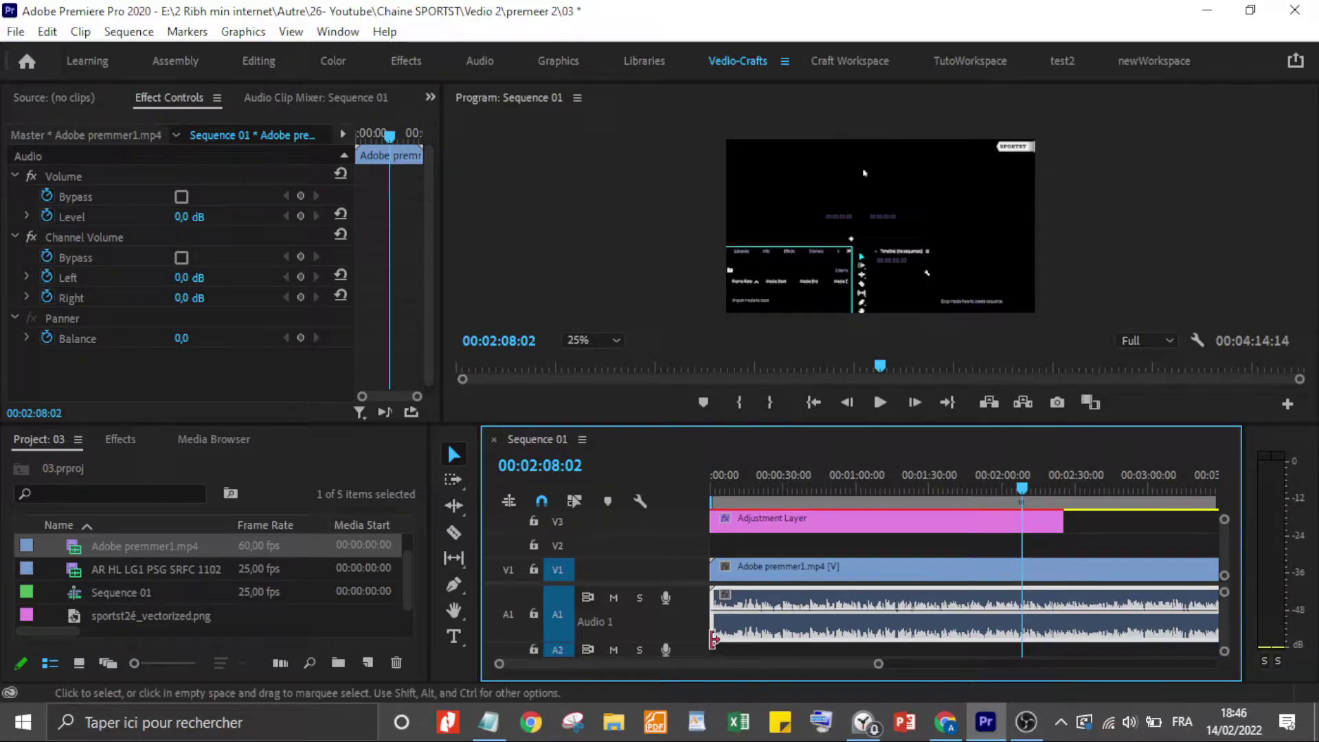
{"action": "left_click_drag", "start_coordinate": [678, 641], "coordinate": [683, 631]}
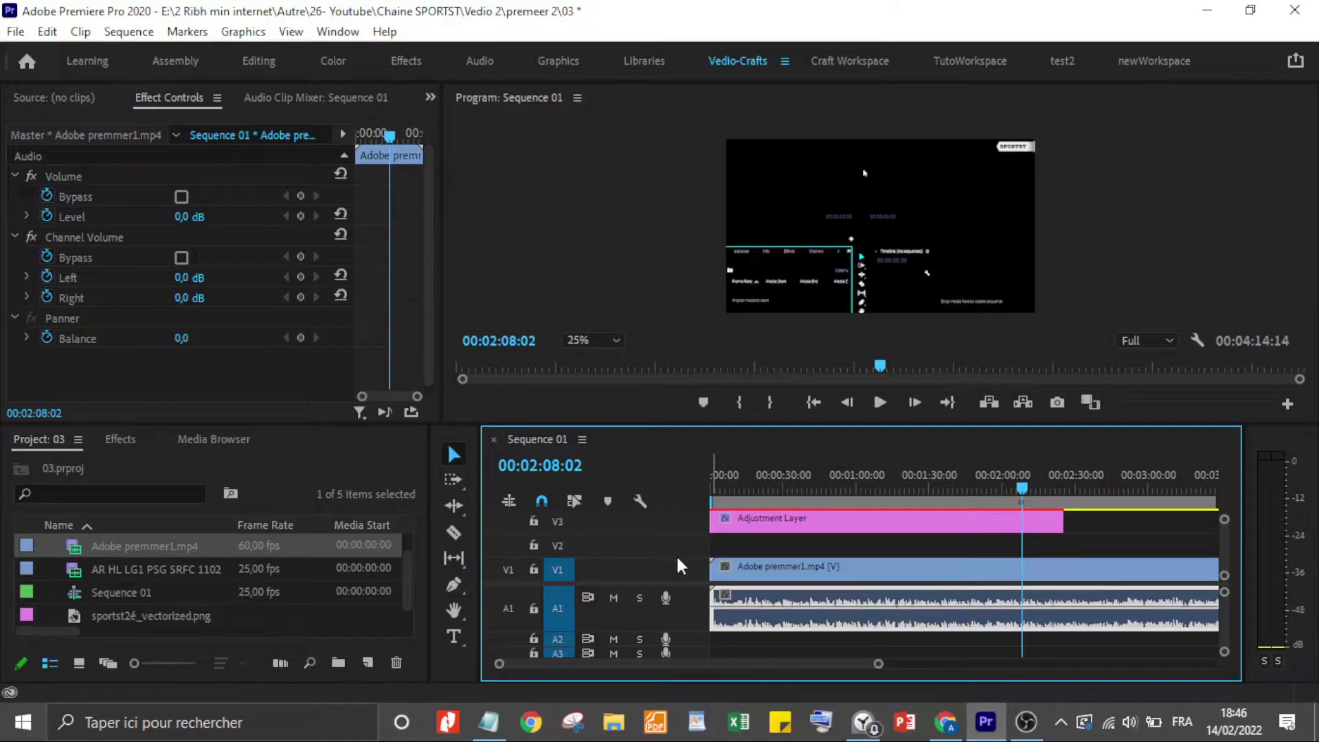
{"action": "left_click_drag", "start_coordinate": [679, 558], "coordinate": [686, 531]}
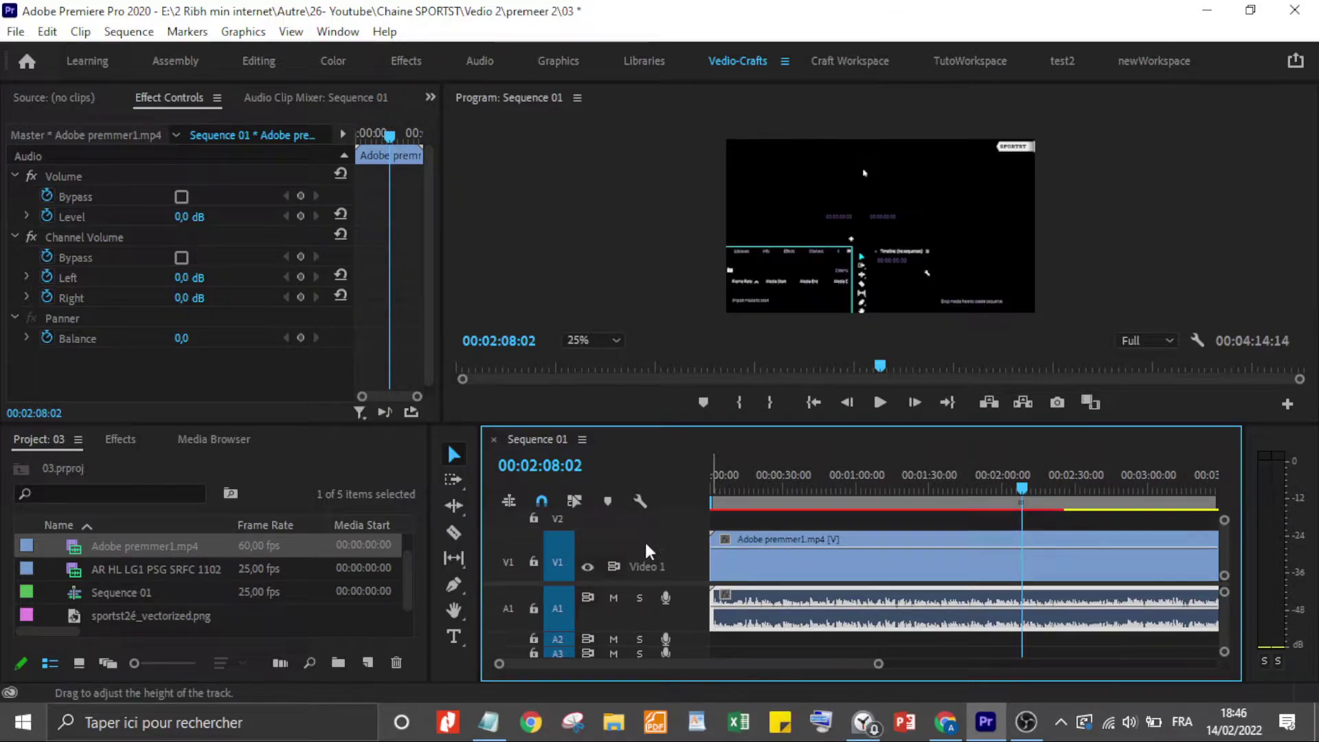
{"action": "right_click", "coordinate": [638, 547]}
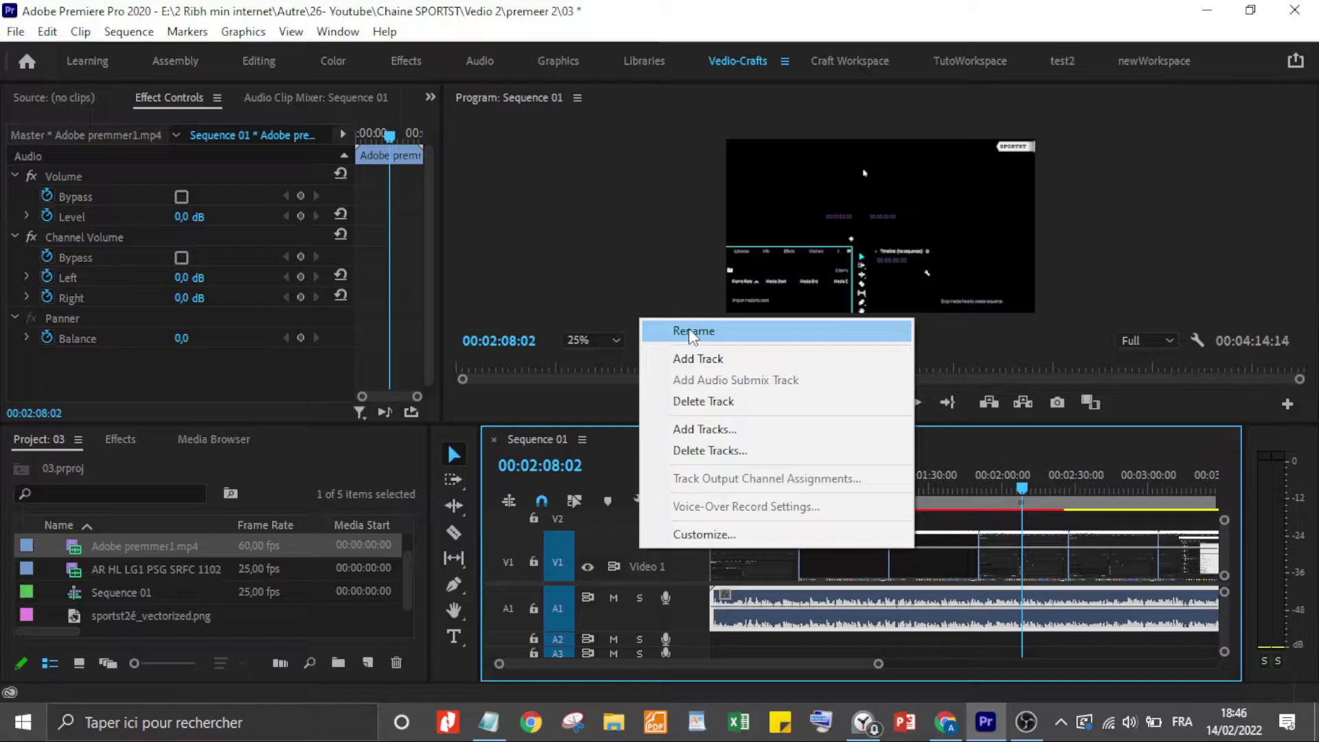
{"action": "left_click", "coordinate": [617, 468]}
{"action": "left_click", "coordinate": [616, 469]}
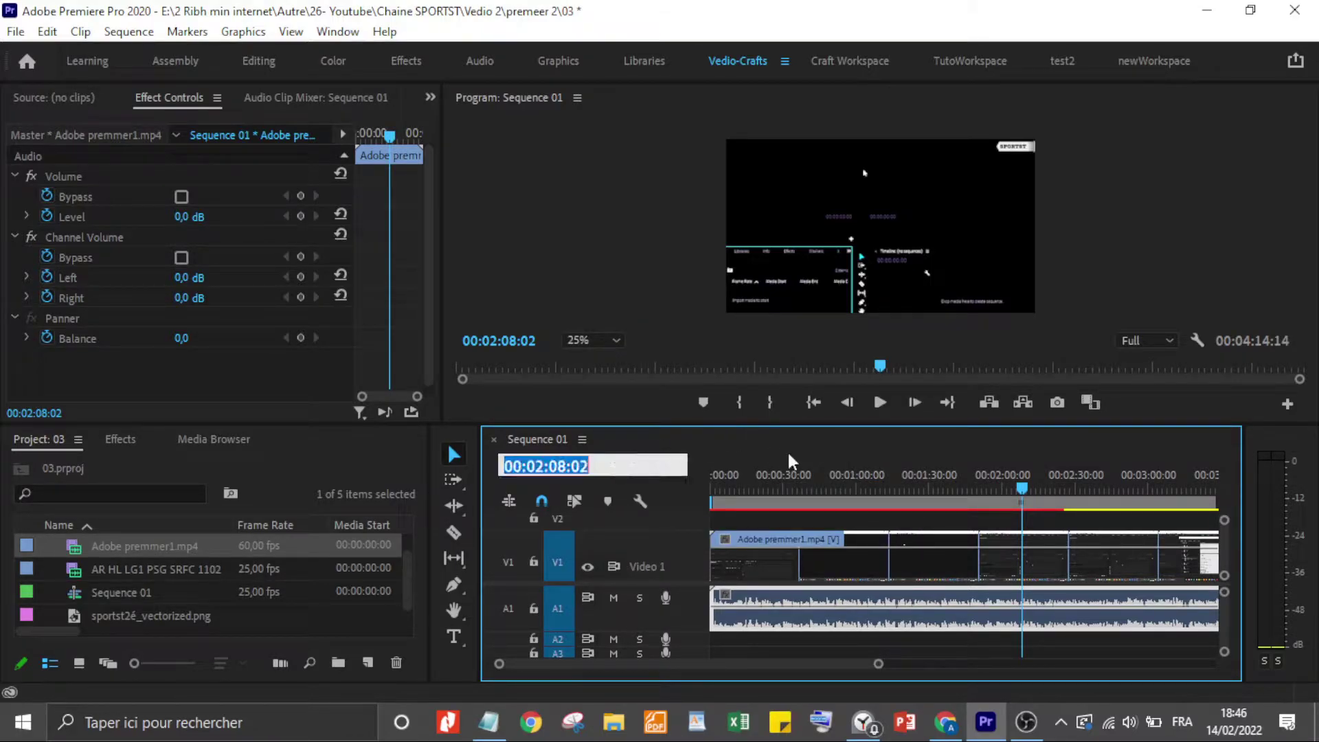
{"action": "left_click", "coordinate": [674, 522]}
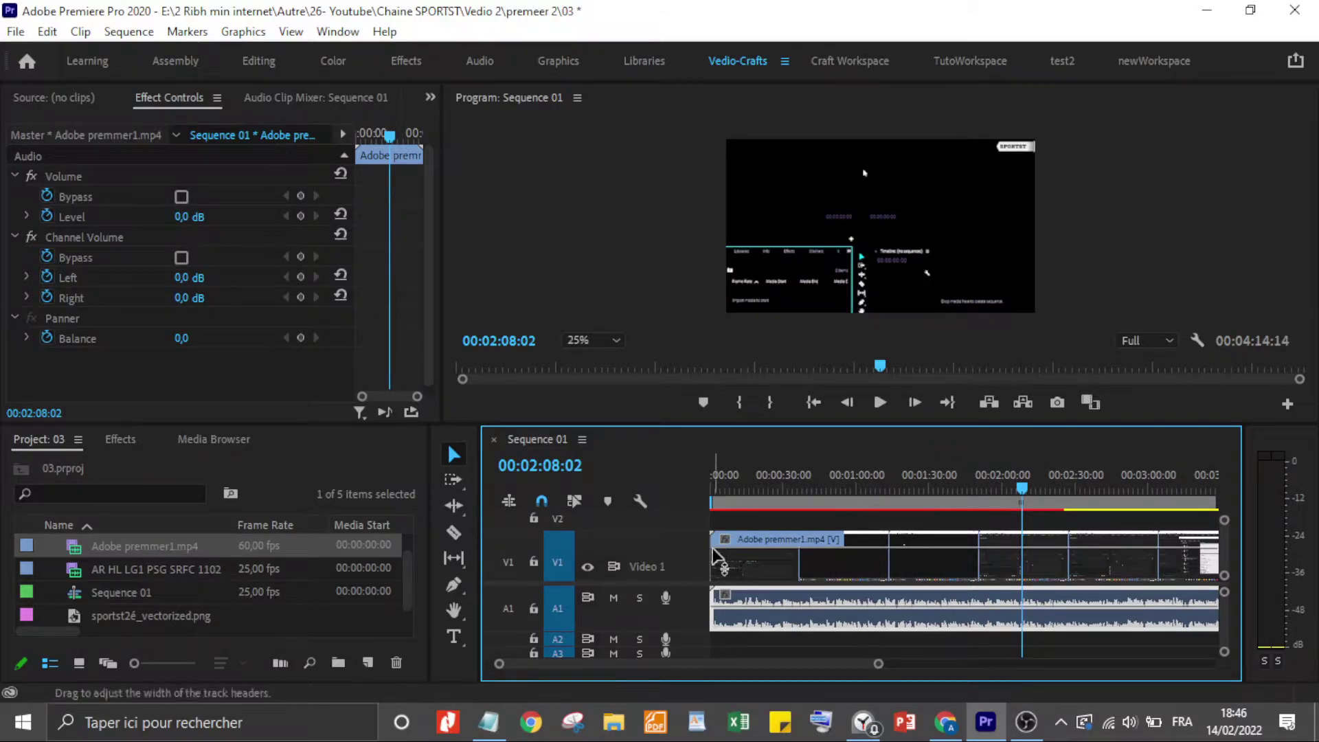
Step: Try Video Head and Tail Thumbnails on the timeline clips and restore Continuous Video Thumbnails
{"action": "left_click", "coordinate": [581, 438]}
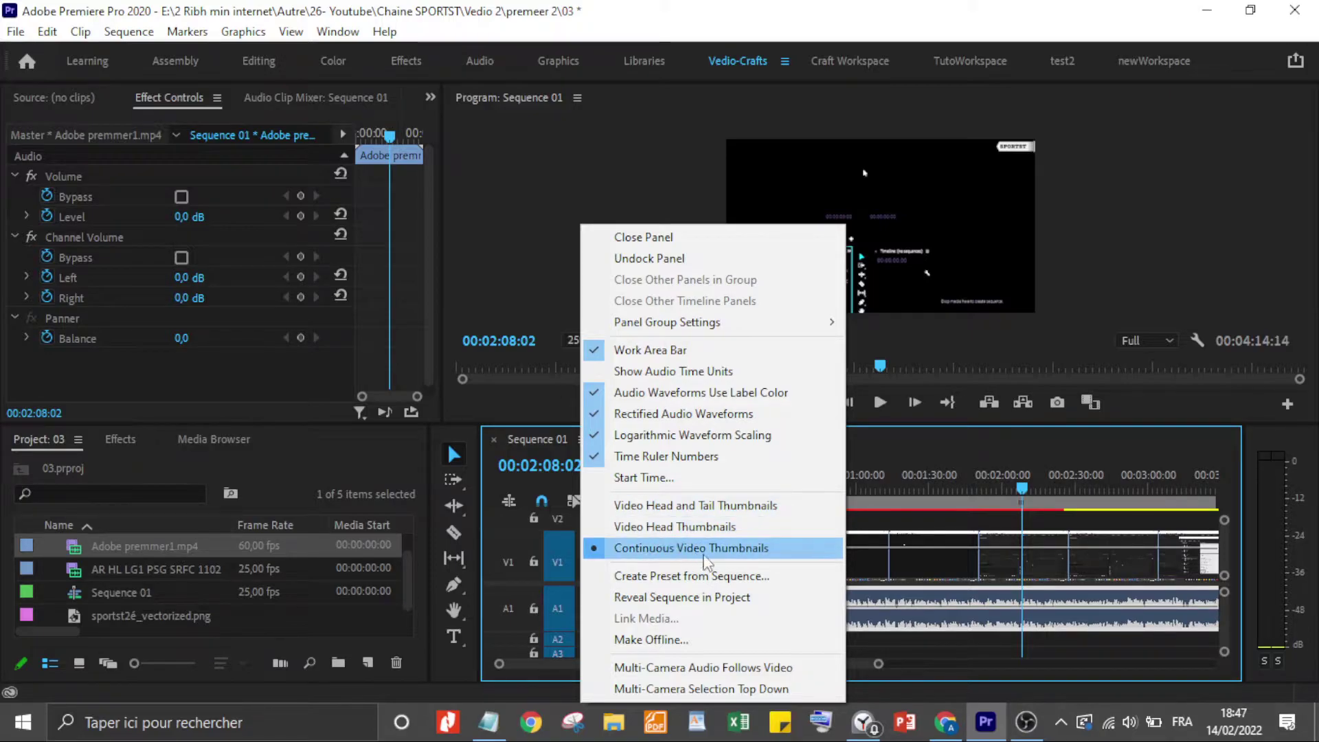
{"action": "left_click", "coordinate": [601, 507]}
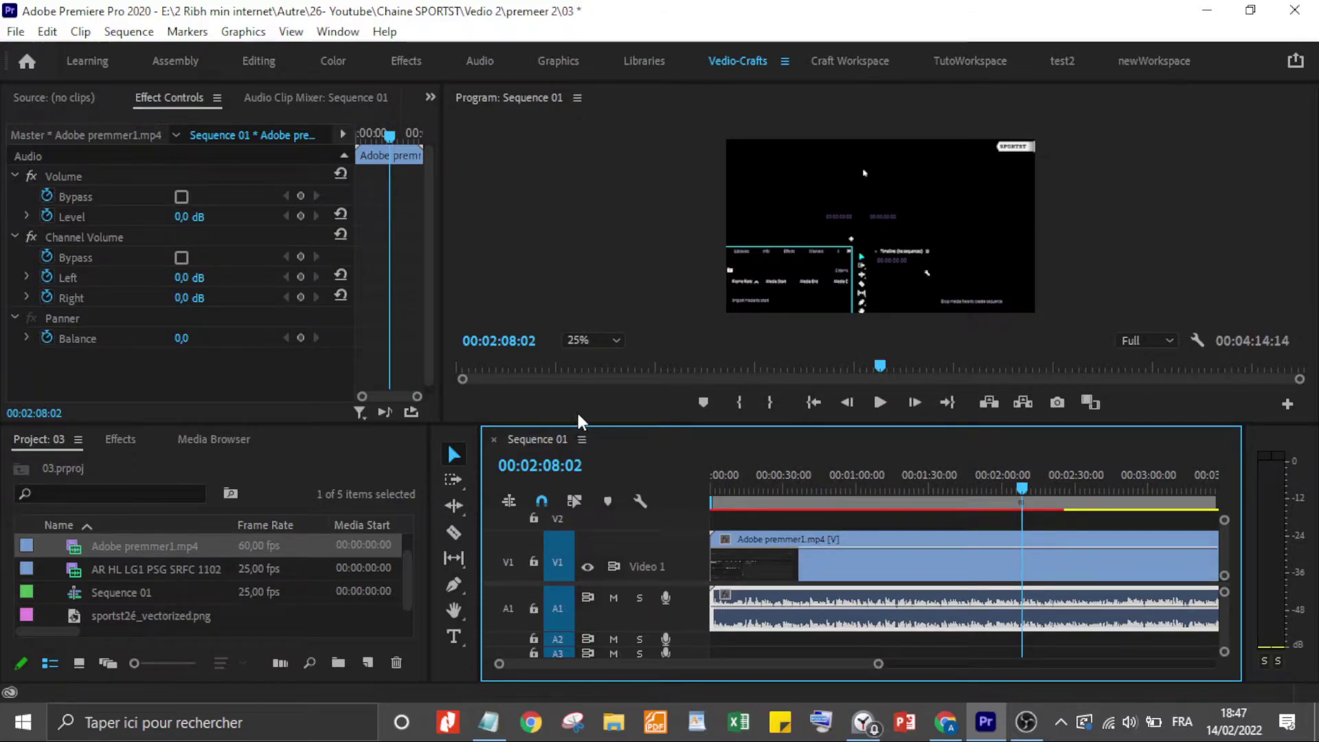
{"action": "left_click", "coordinate": [584, 442]}
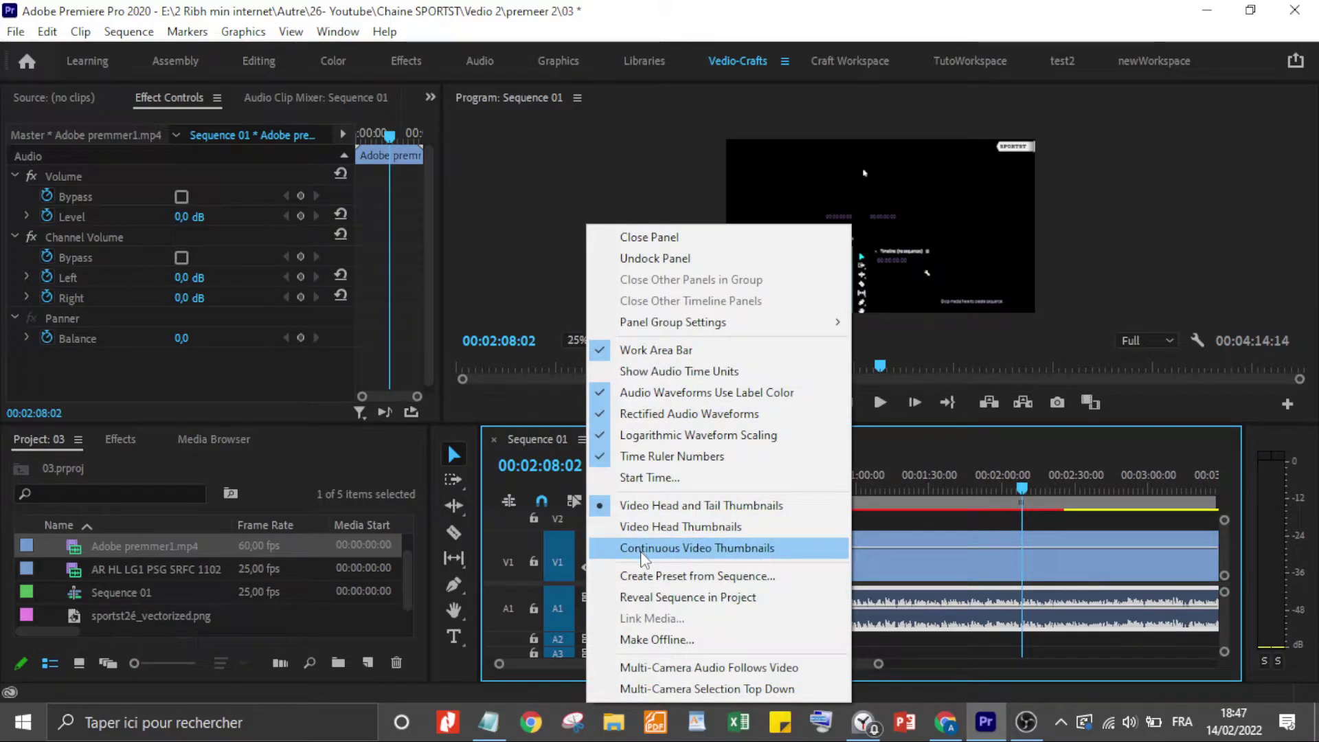
{"action": "left_click", "coordinate": [641, 549]}
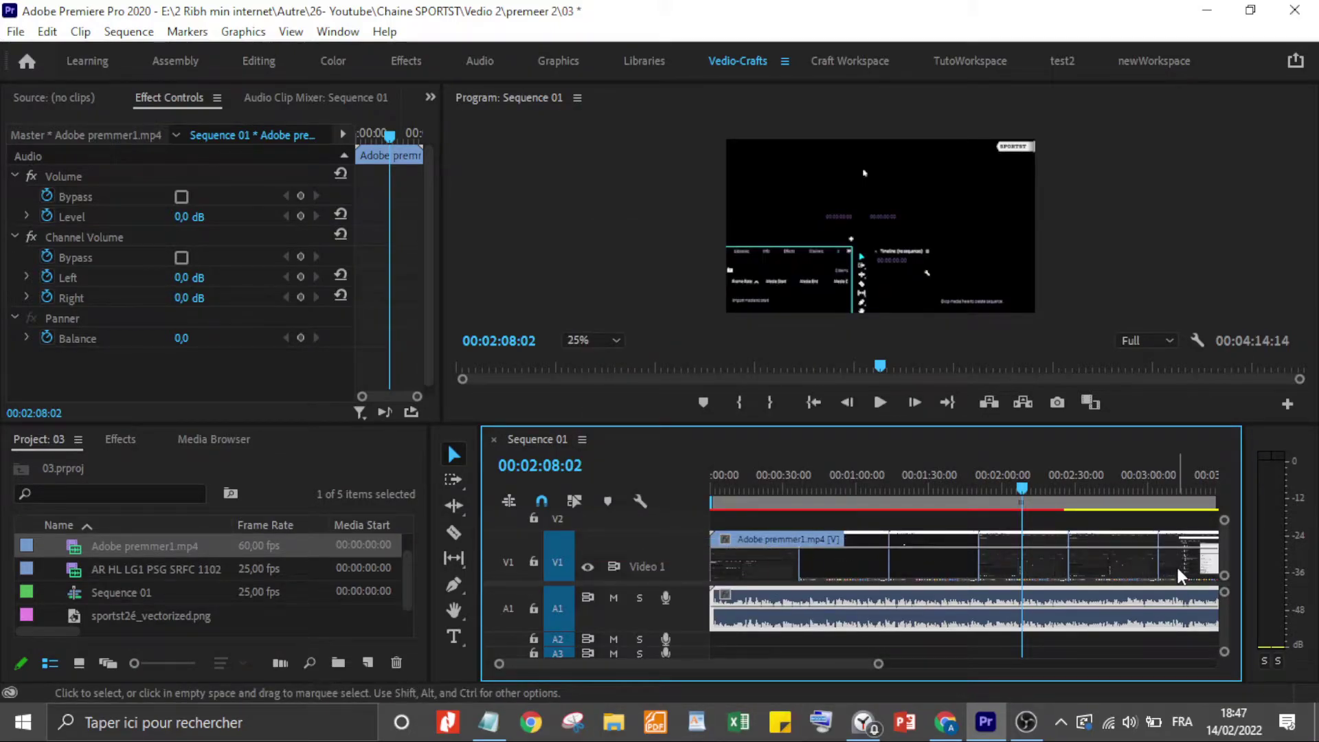
{"action": "left_click_drag", "start_coordinate": [834, 664], "coordinate": [765, 675]}
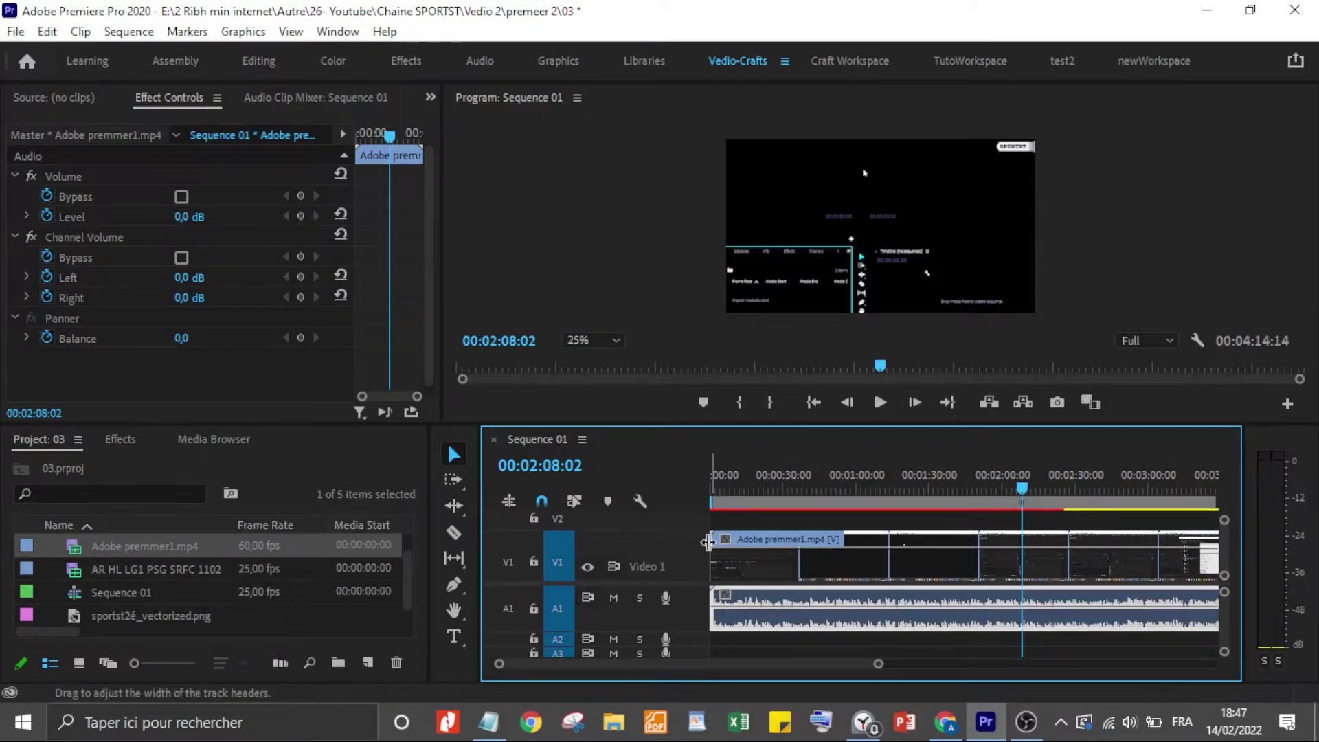
Step: Move the timeline playhead to 00:00:00:20
{"action": "left_click", "coordinate": [582, 440]}
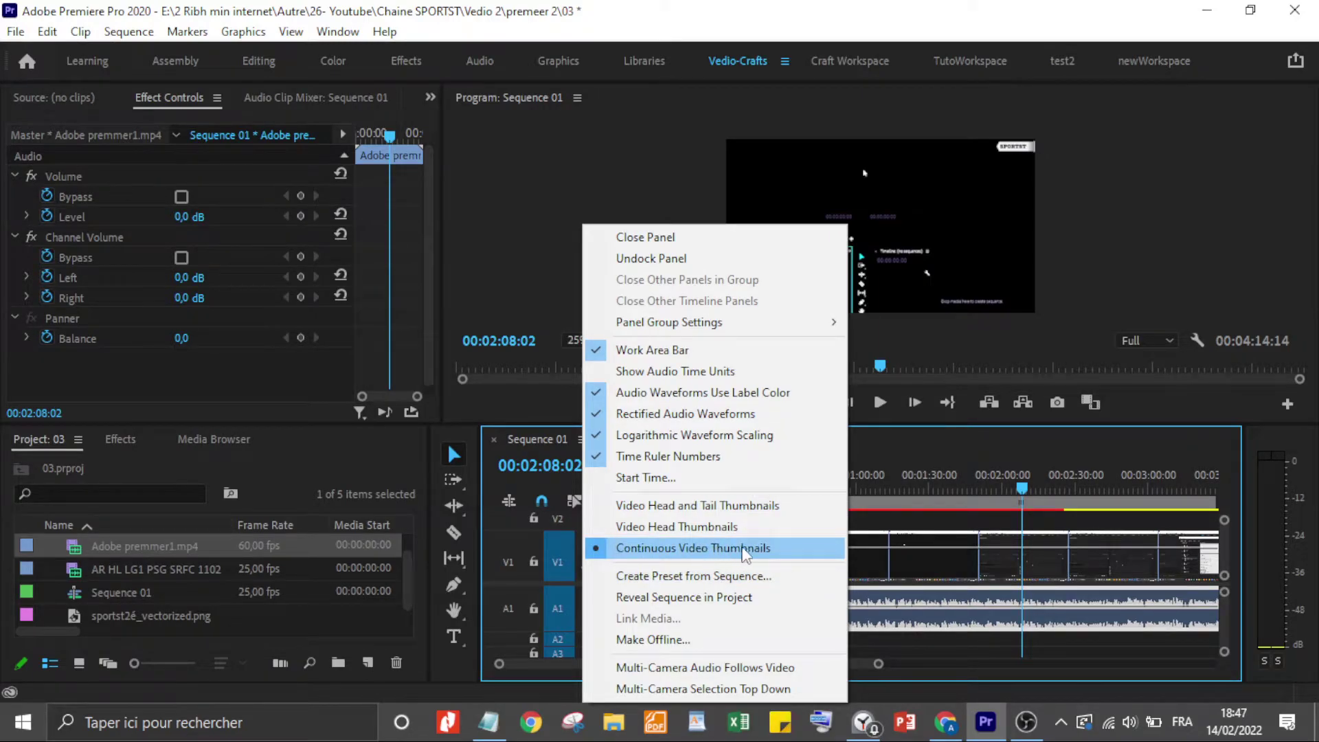
{"action": "left_click", "coordinate": [535, 473]}
{"action": "left_click", "coordinate": [543, 466]}
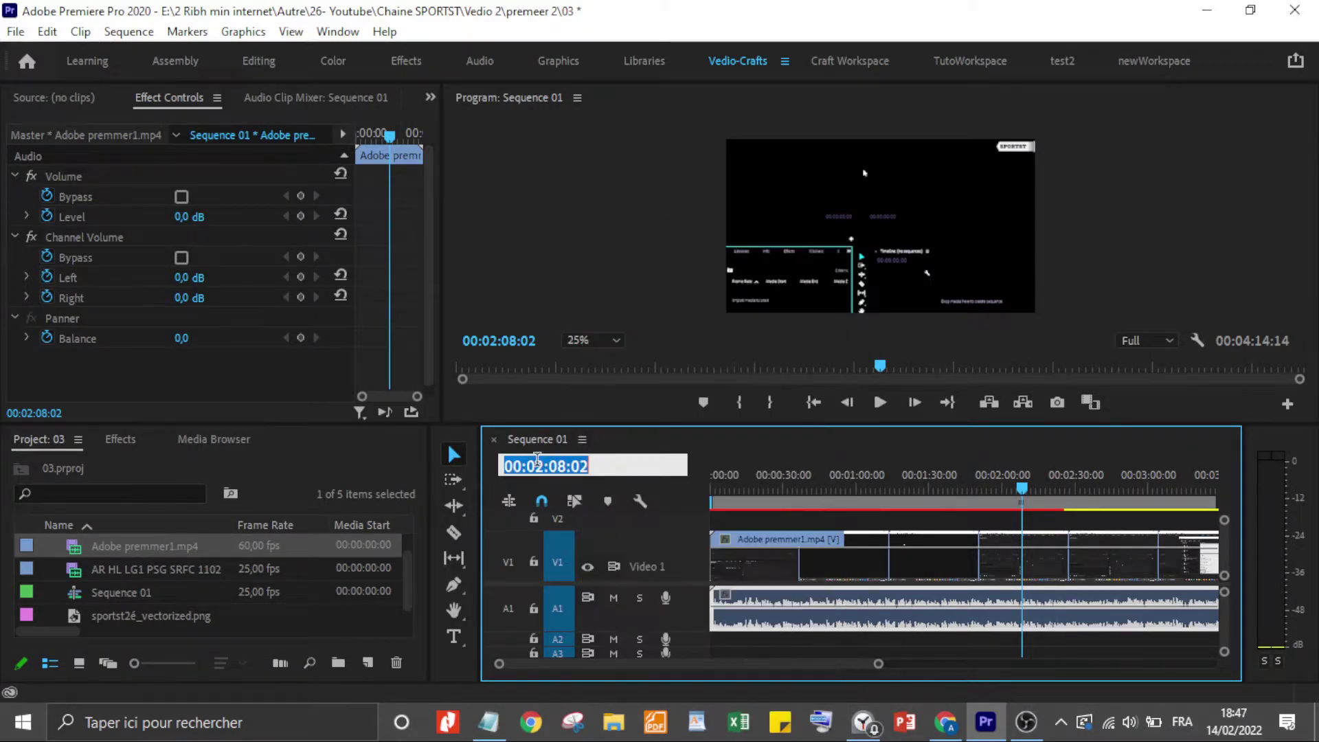
{"action": "type", "text": "20"}
{"action": "key", "text": "Return"}
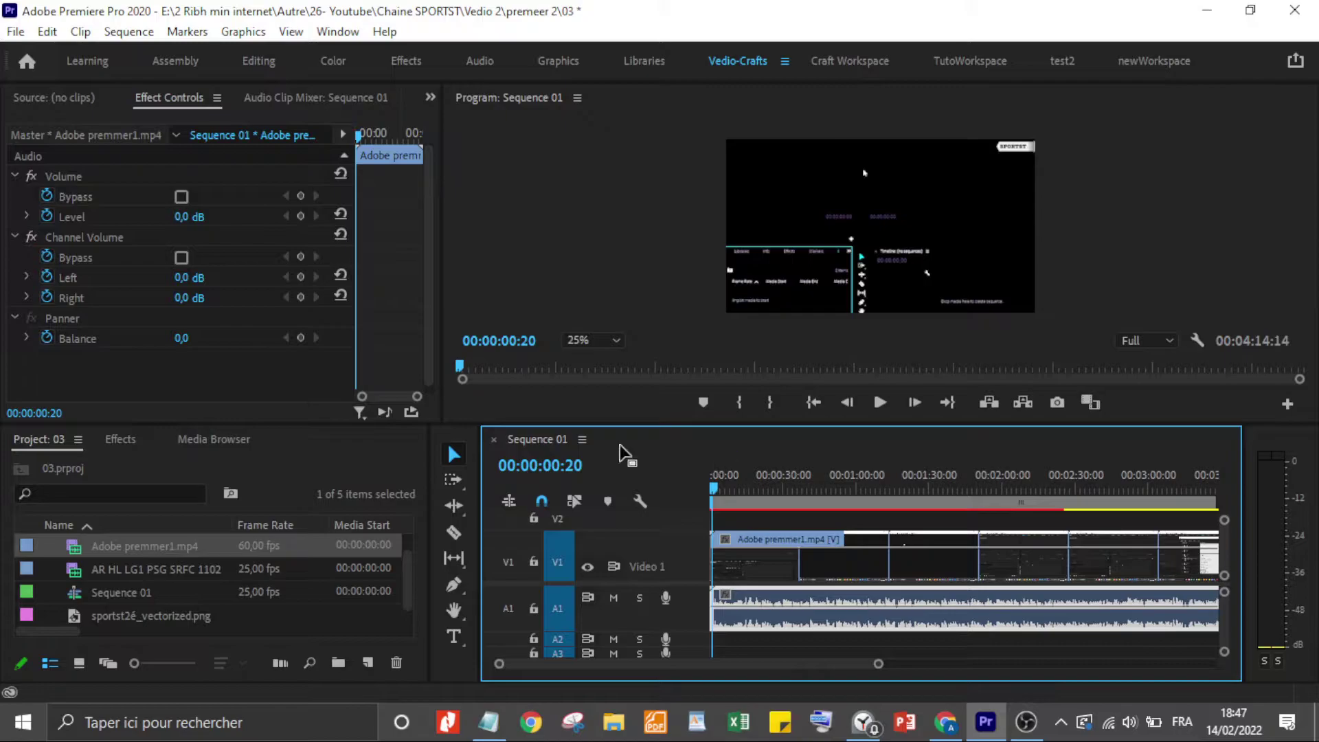
Step: Expand all tracks in the Sequence 01 timeline and minimize them all again
{"action": "left_click", "coordinate": [638, 500]}
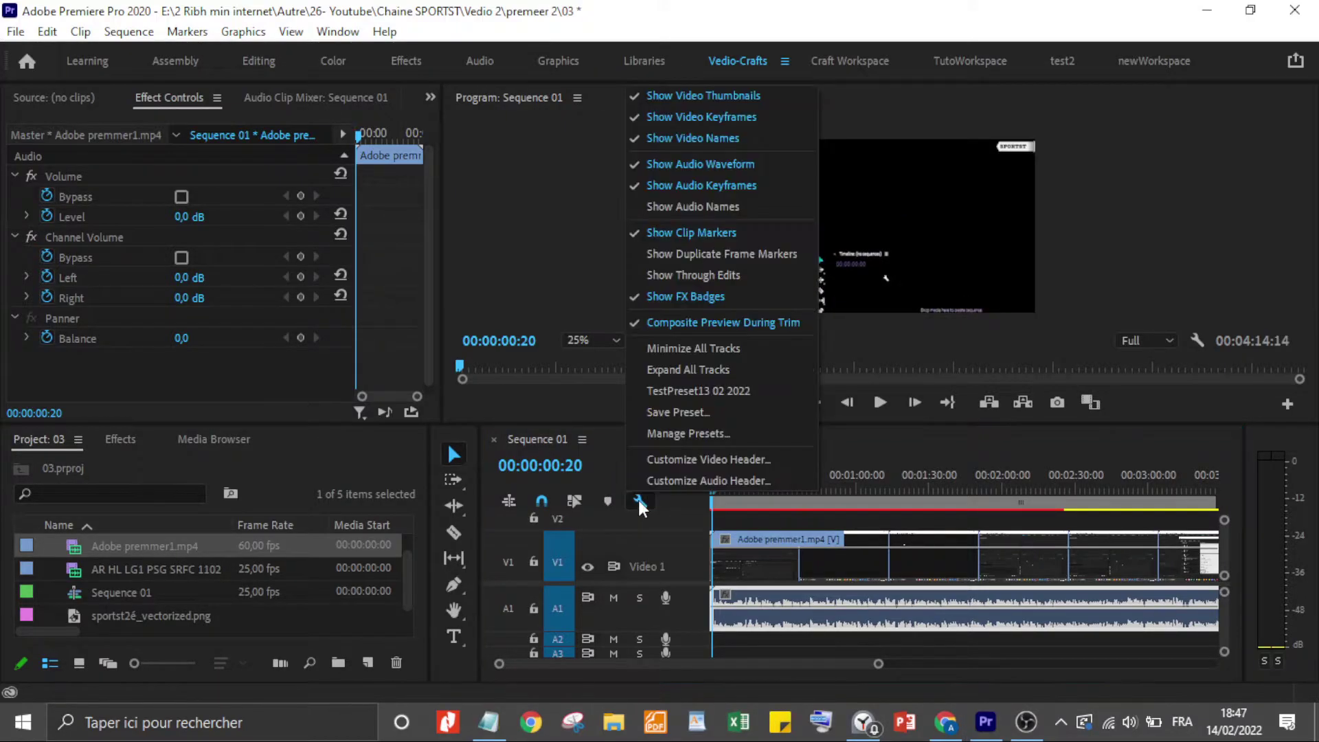
{"action": "left_click", "coordinate": [698, 372]}
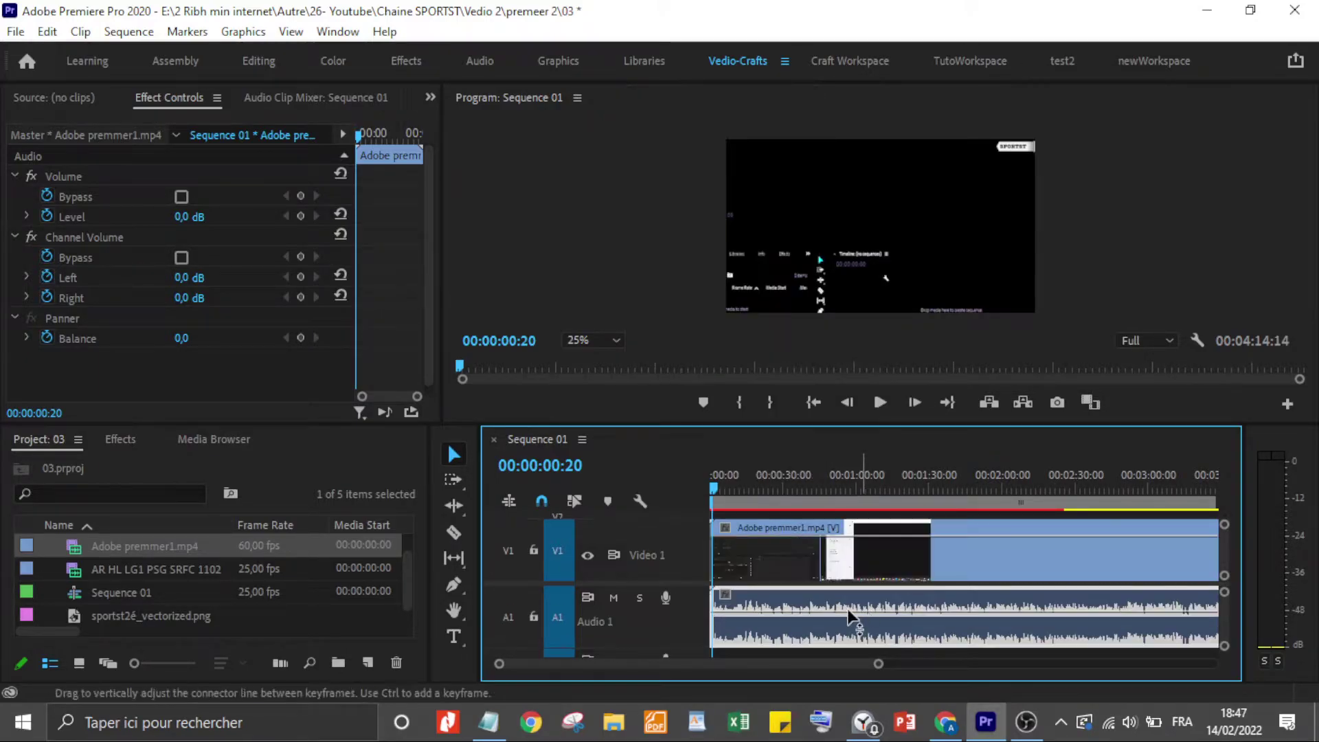
{"action": "left_click", "coordinate": [643, 507]}
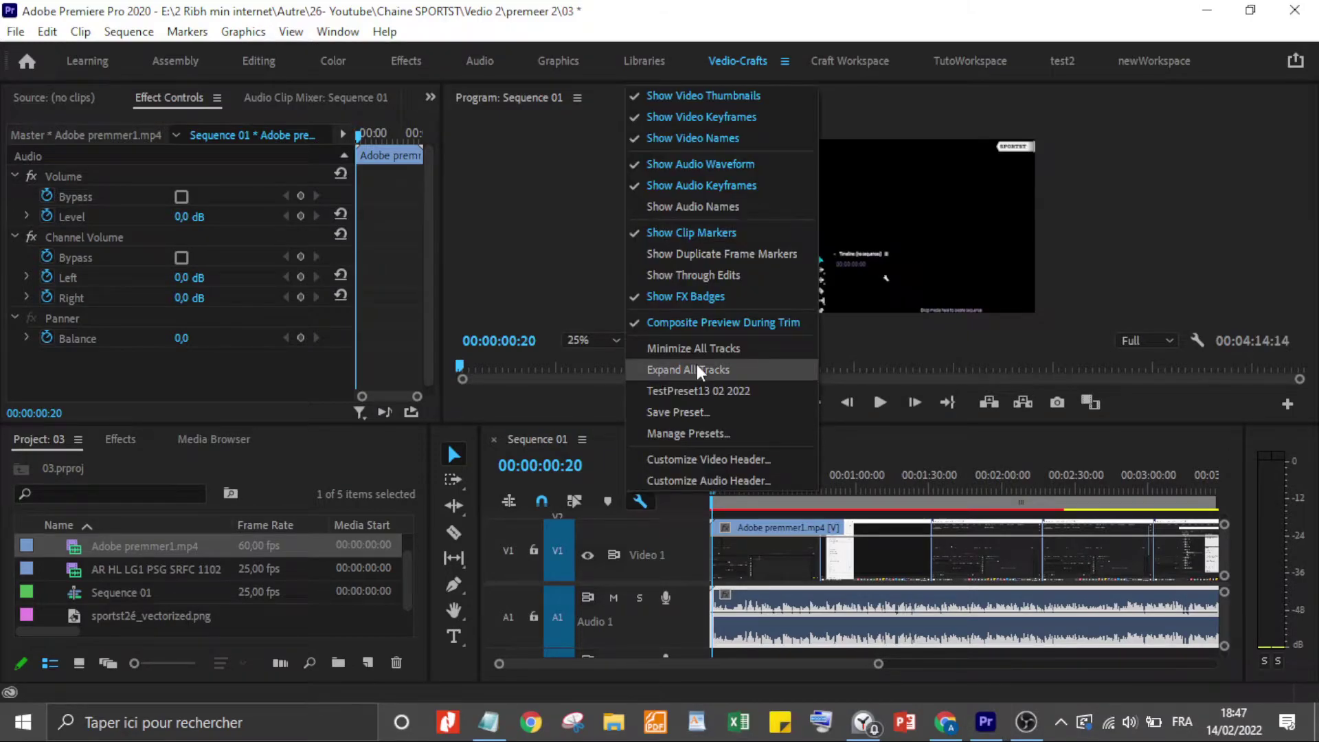
{"action": "left_click", "coordinate": [716, 353]}
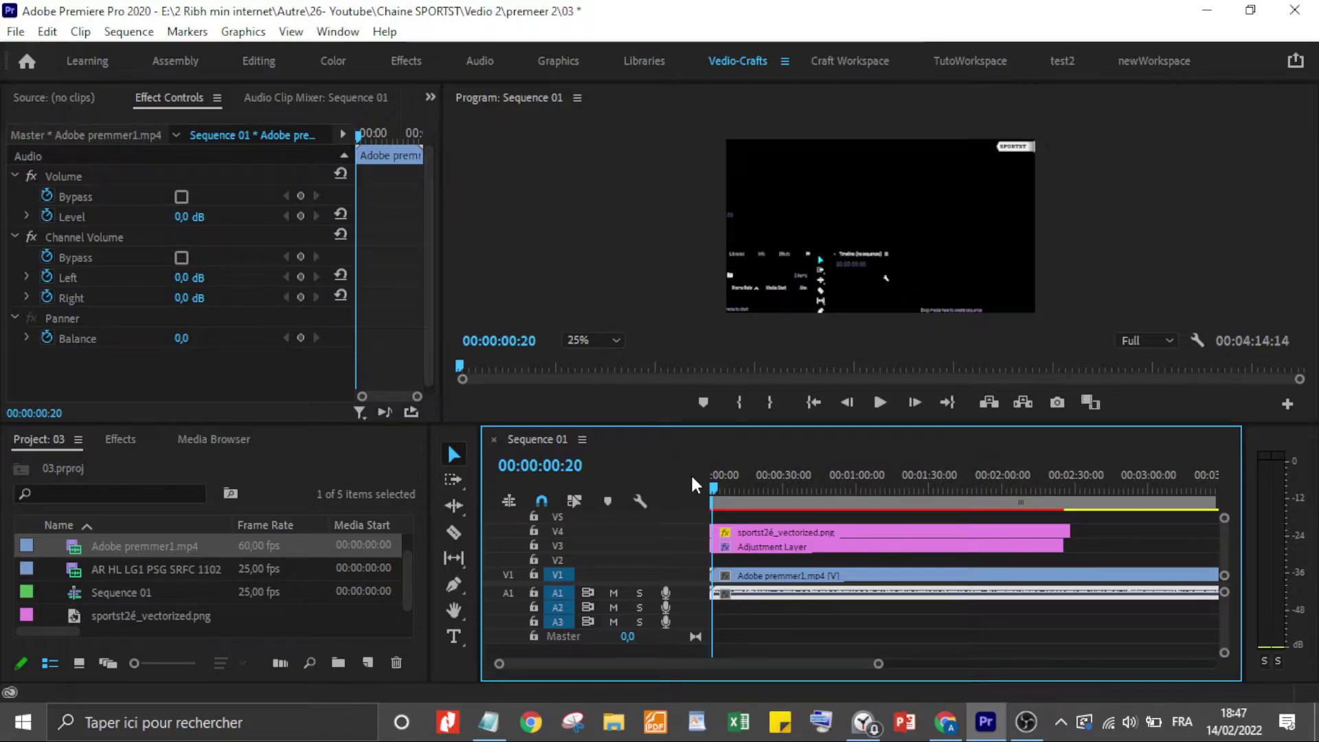
Step: Customize the video track header by swapping Toggle Sync Lock and Toggle Track Output, restore their original order and accept the layout
{"action": "left_click", "coordinate": [641, 502]}
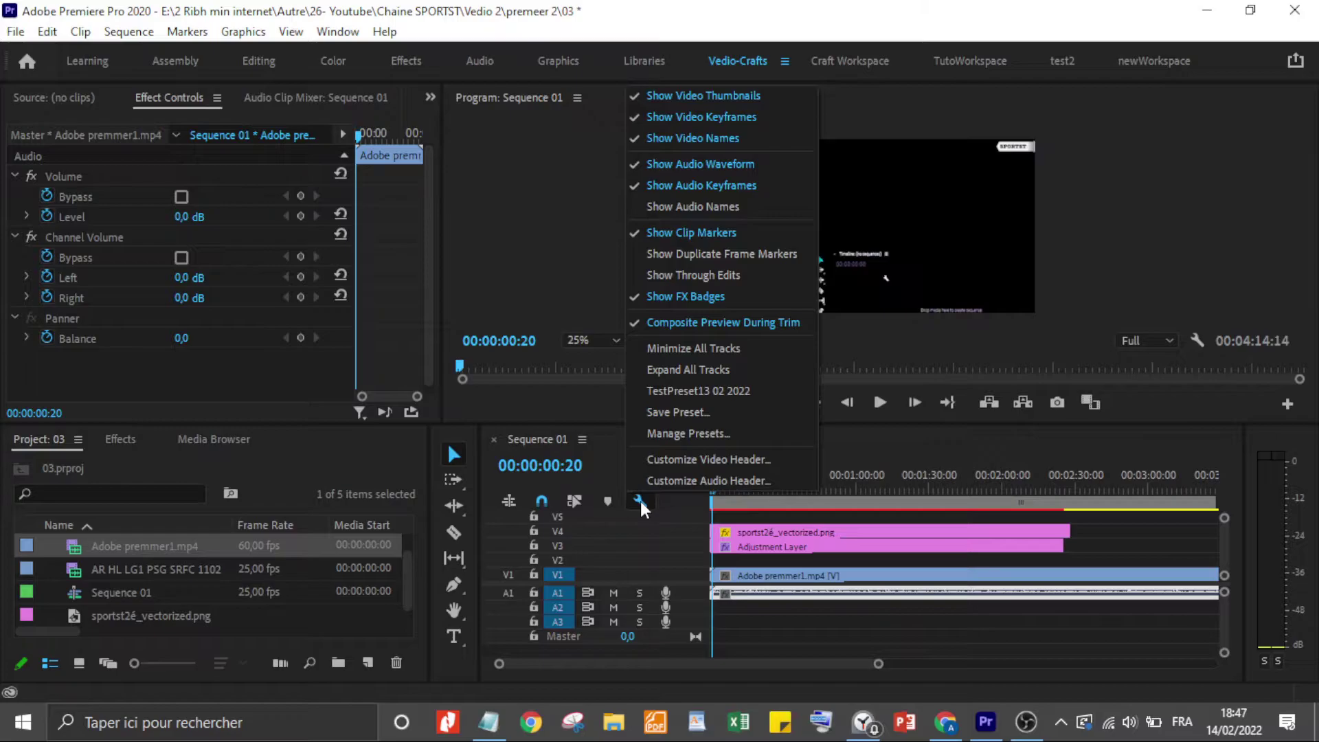
{"action": "left_click", "coordinate": [682, 459]}
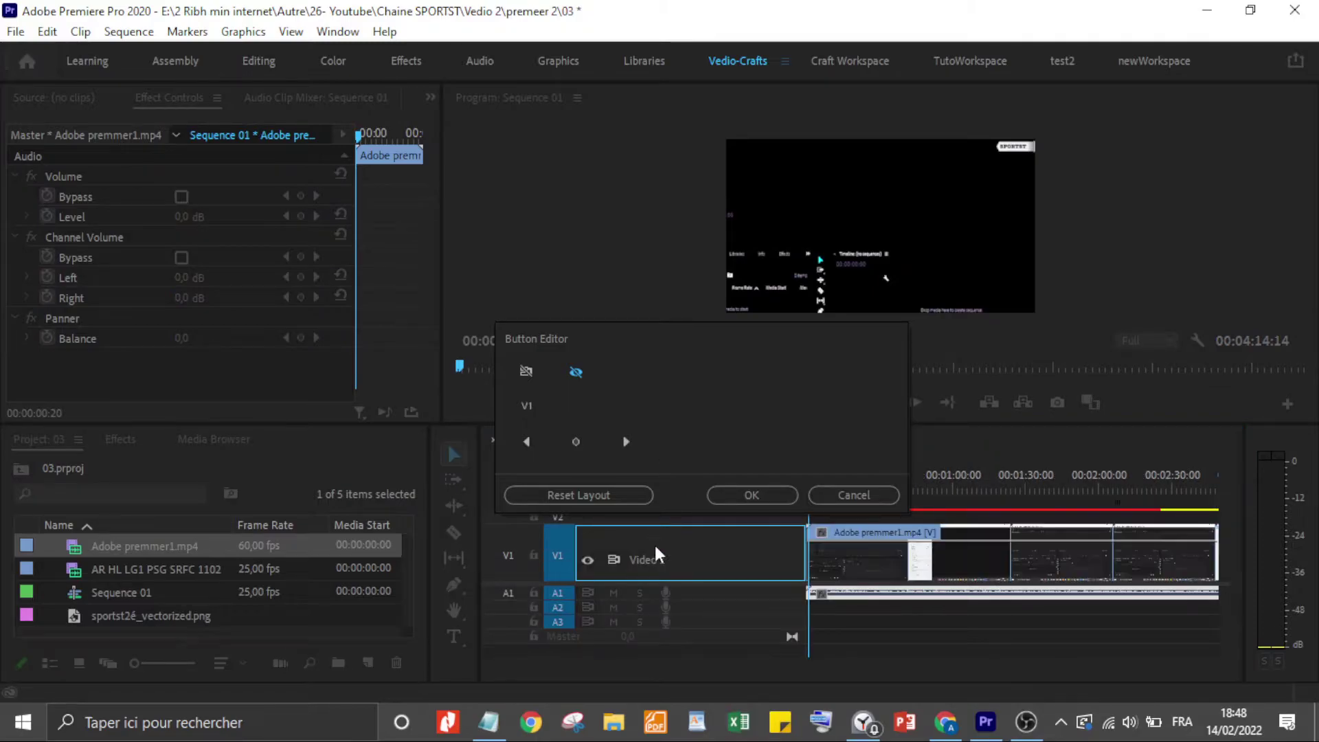
{"action": "left_click", "coordinate": [588, 559]}
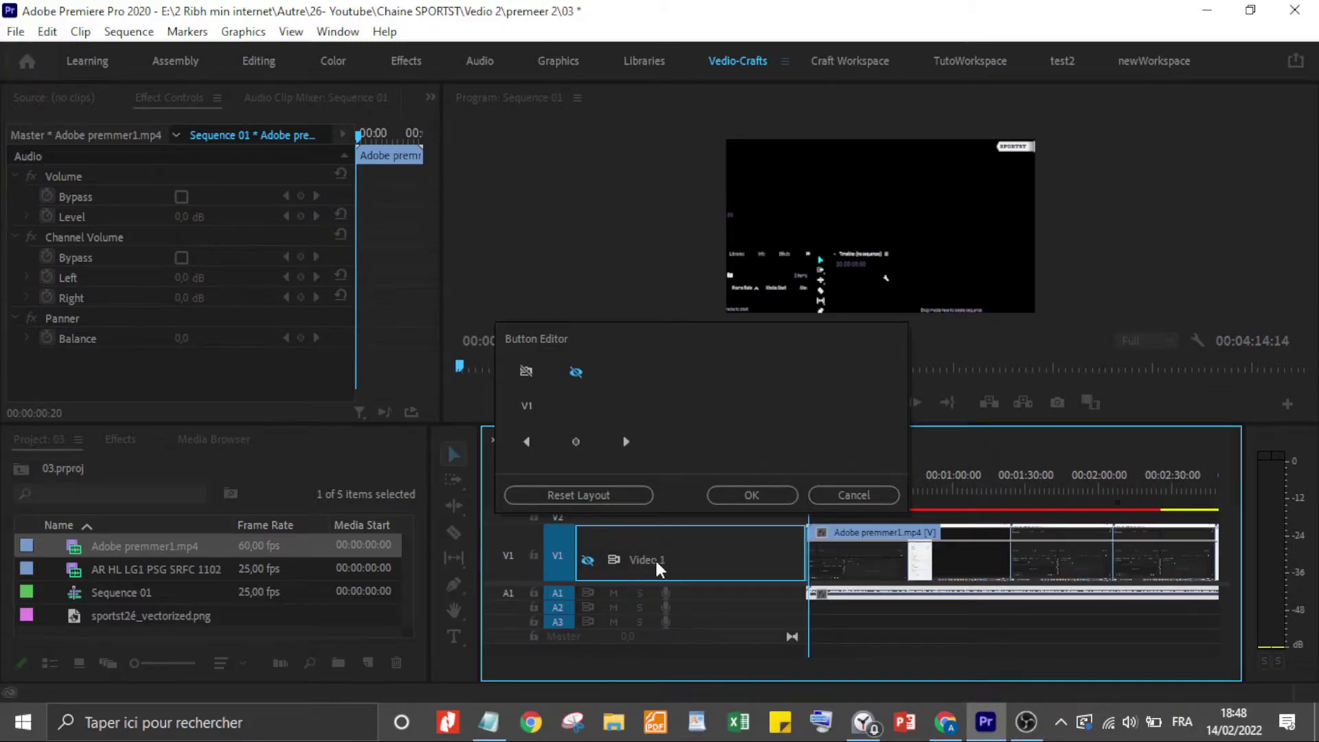
{"action": "left_click", "coordinate": [621, 560]}
{"action": "left_click_drag", "start_coordinate": [528, 369], "coordinate": [598, 567]}
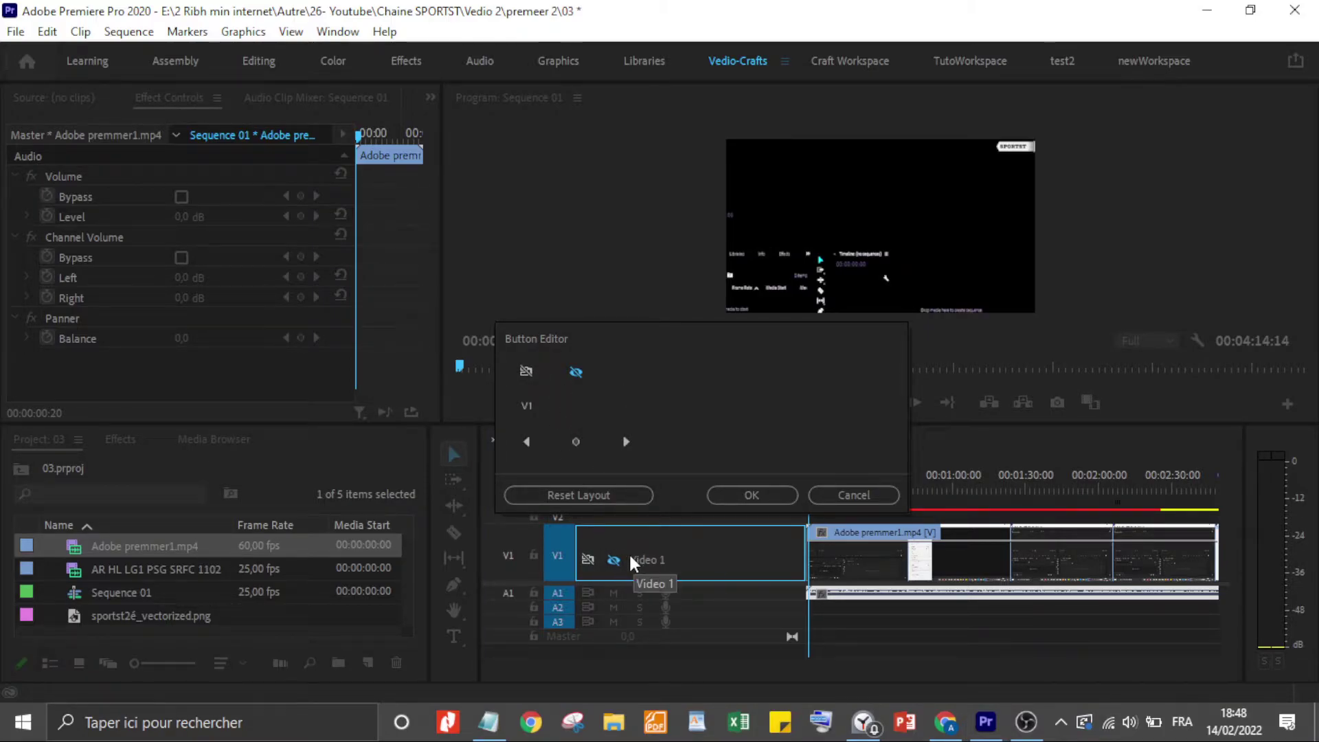
{"action": "left_click_drag", "start_coordinate": [576, 371], "coordinate": [586, 562]}
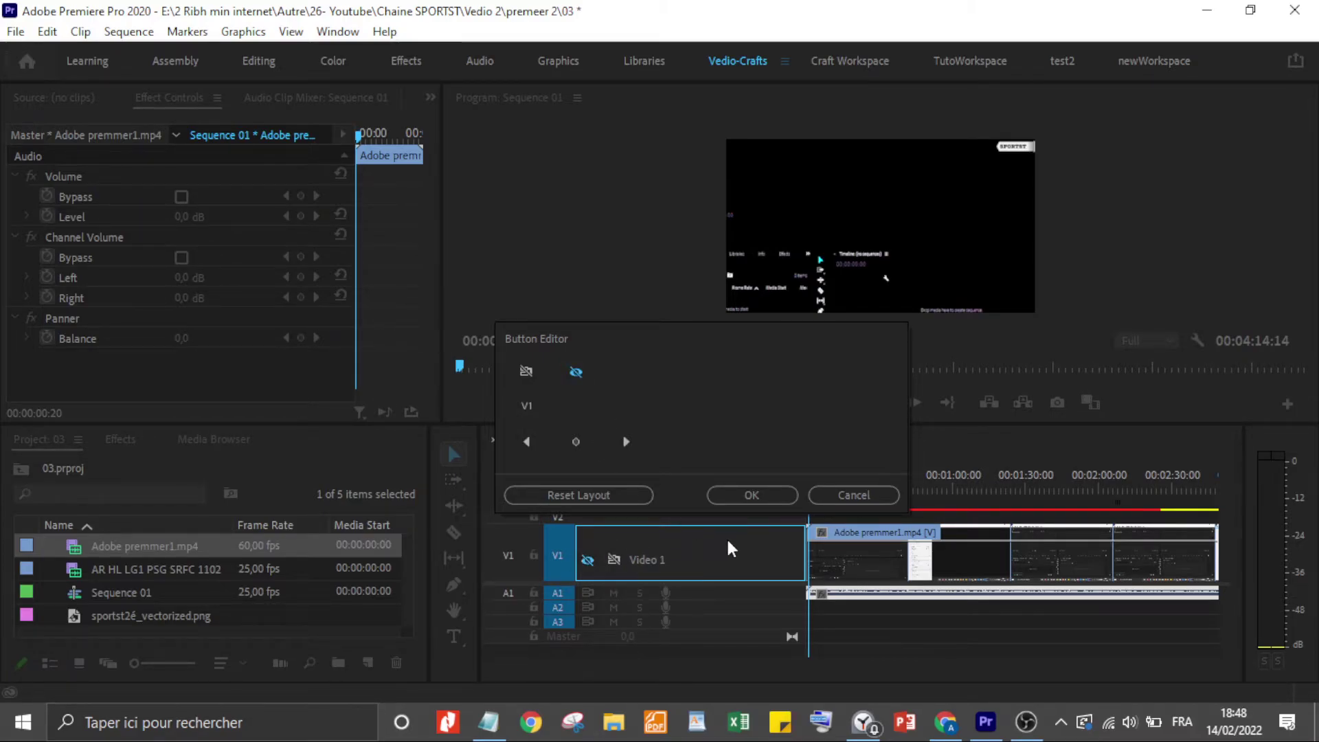
{"action": "left_click", "coordinate": [733, 498]}
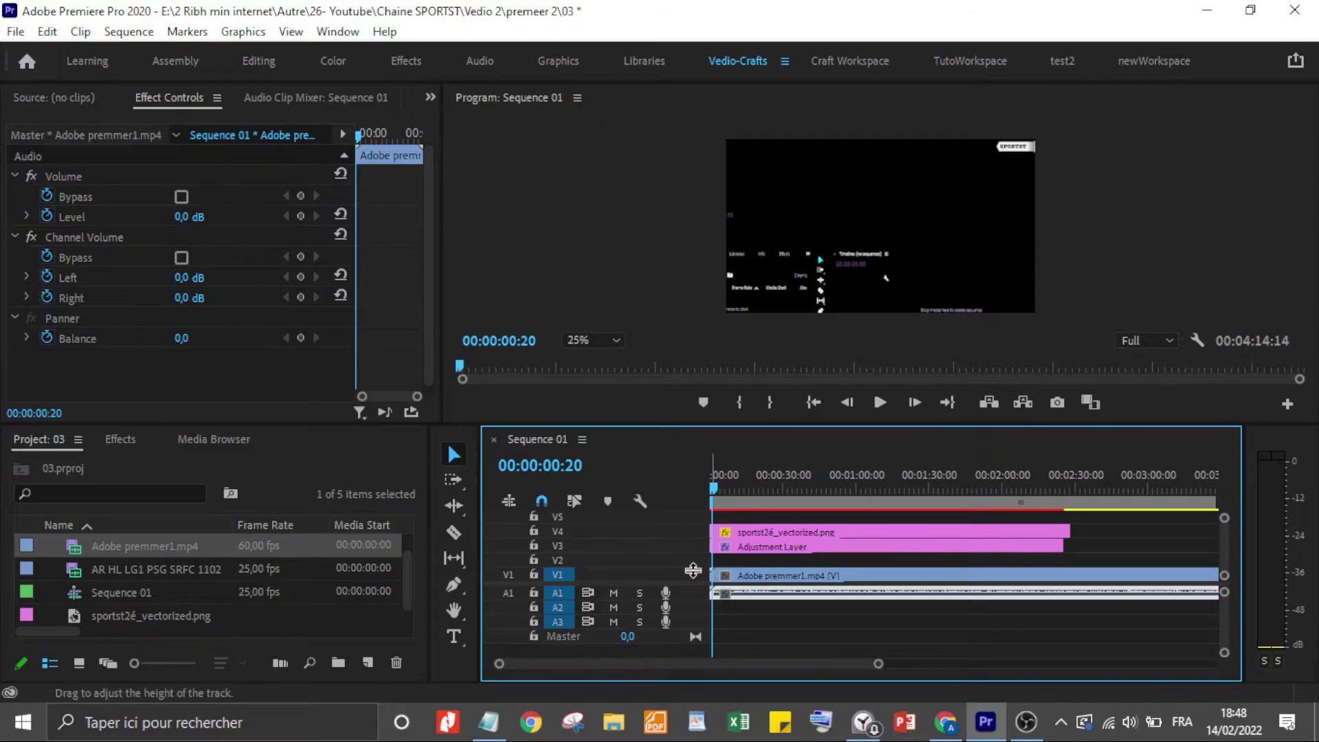
Step: Increase the height of the Video 1 and Video 2 tracks so their header buttons show
{"action": "left_click_drag", "start_coordinate": [692, 570], "coordinate": [696, 533]}
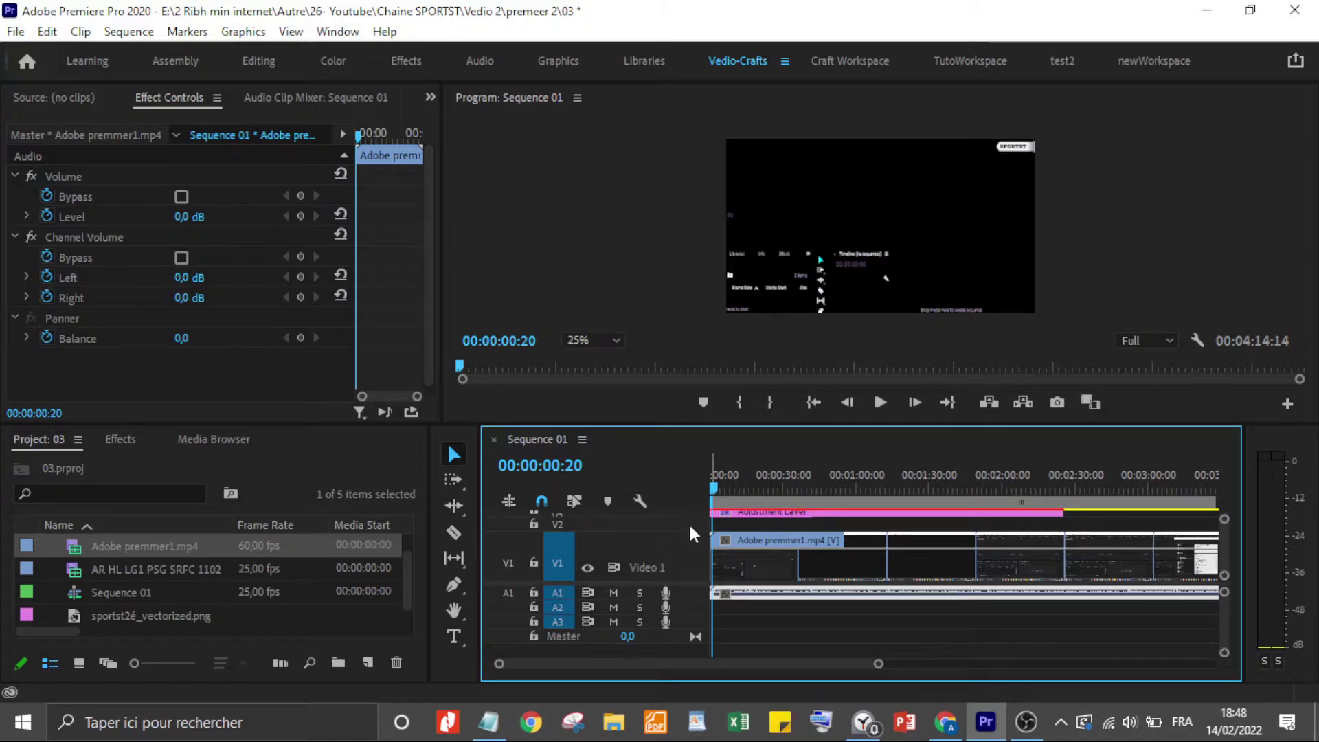
{"action": "left_click_drag", "start_coordinate": [678, 520], "coordinate": [705, 483]}
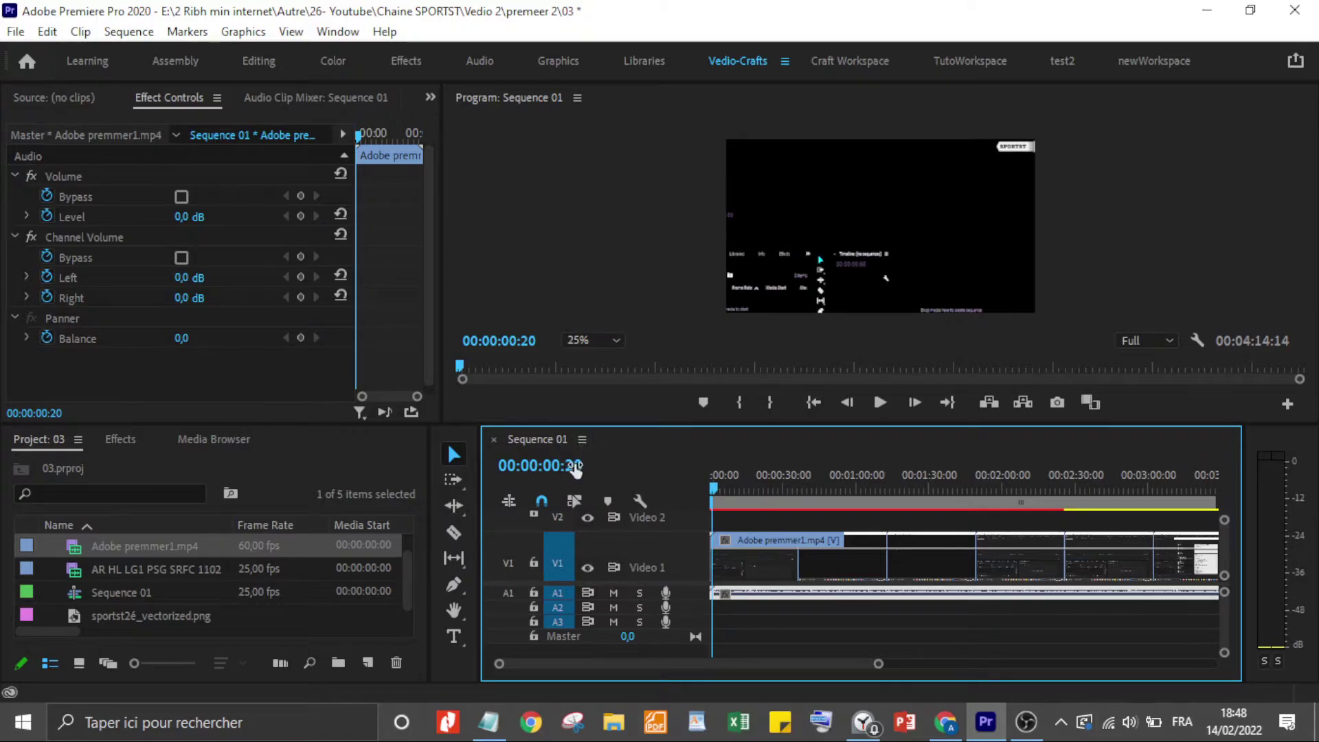
Step: Customize the video header so Toggle Sync Lock comes before Toggle Track Output and accept the layout
{"action": "left_click", "coordinate": [640, 502]}
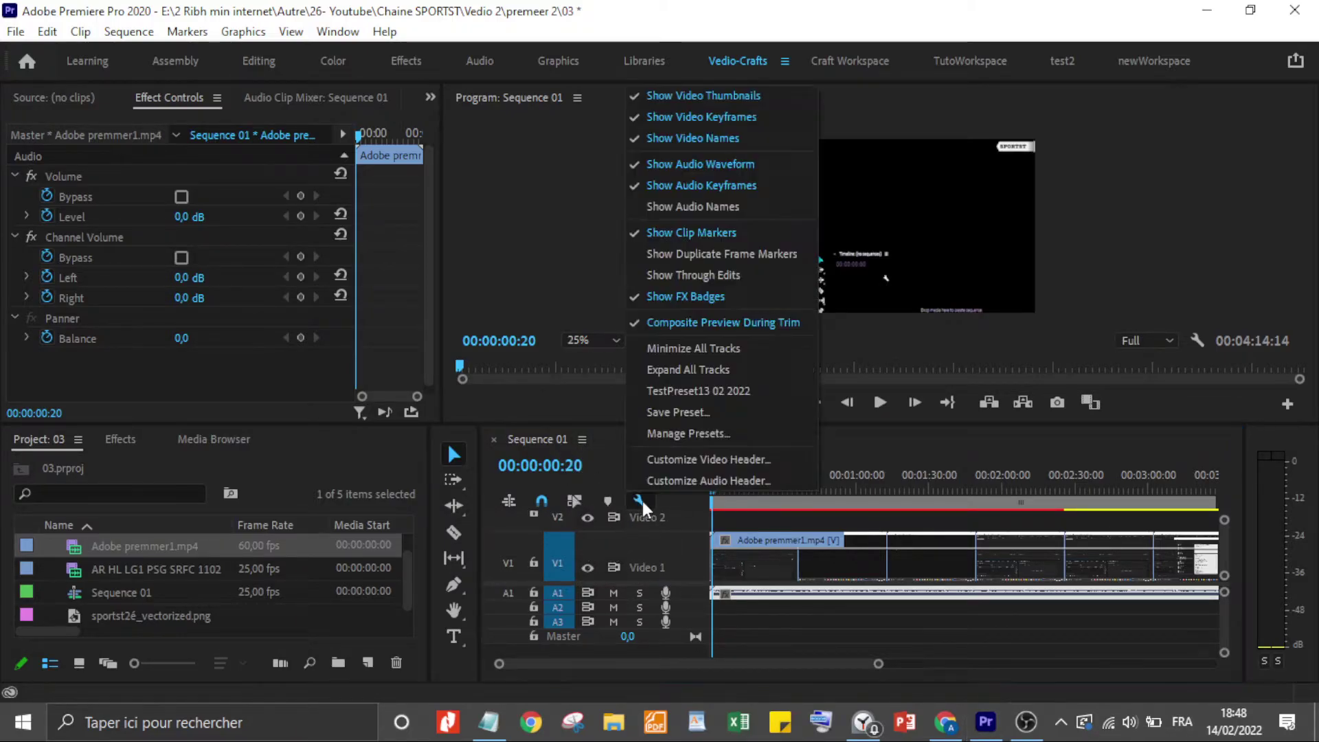
{"action": "left_click", "coordinate": [683, 453]}
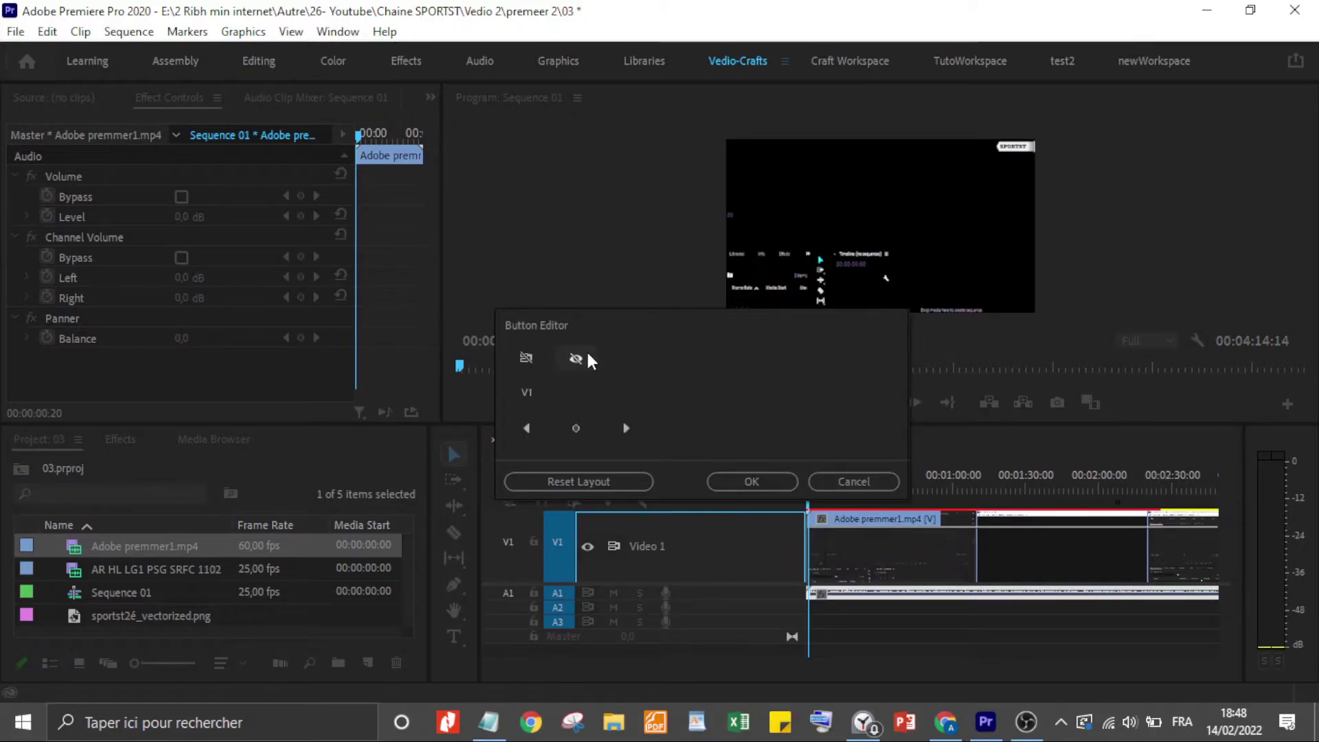
{"action": "left_click_drag", "start_coordinate": [574, 357], "coordinate": [621, 547]}
{"action": "left_click_drag", "start_coordinate": [530, 361], "coordinate": [595, 546]}
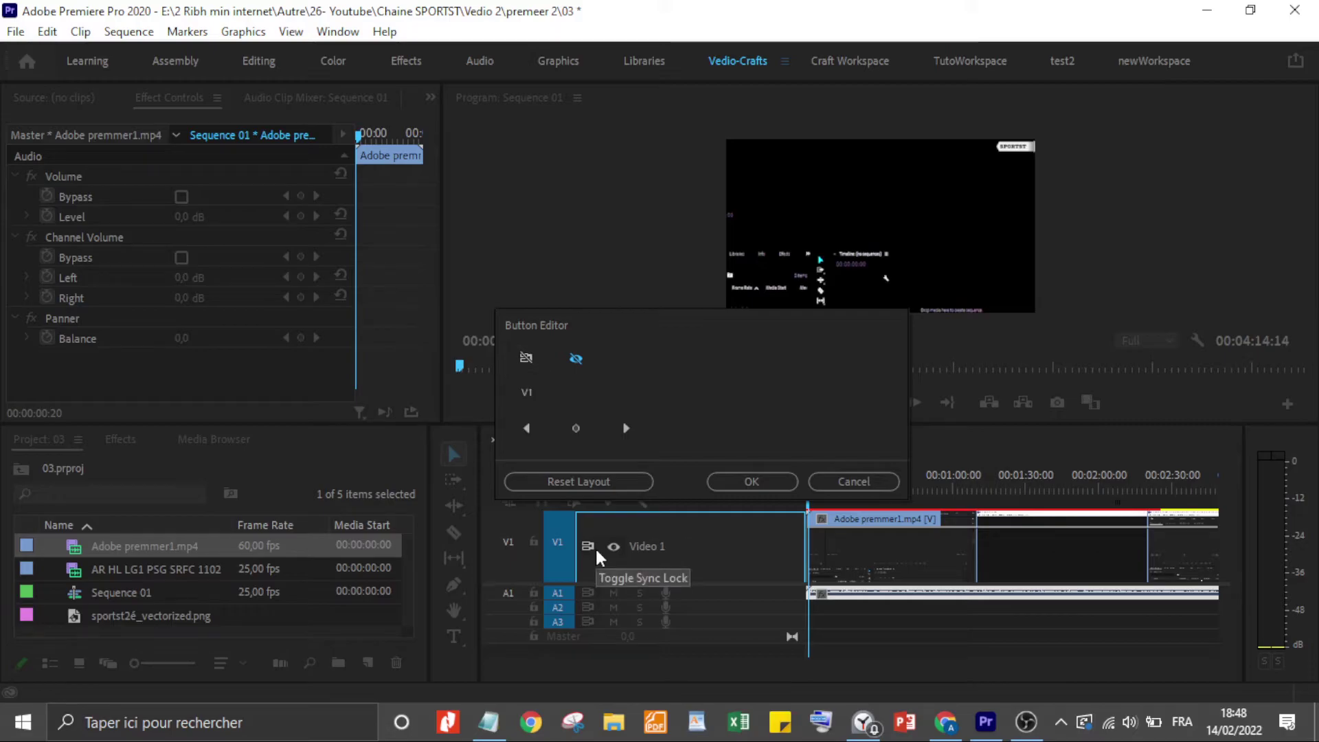
{"action": "left_click", "coordinate": [748, 481]}
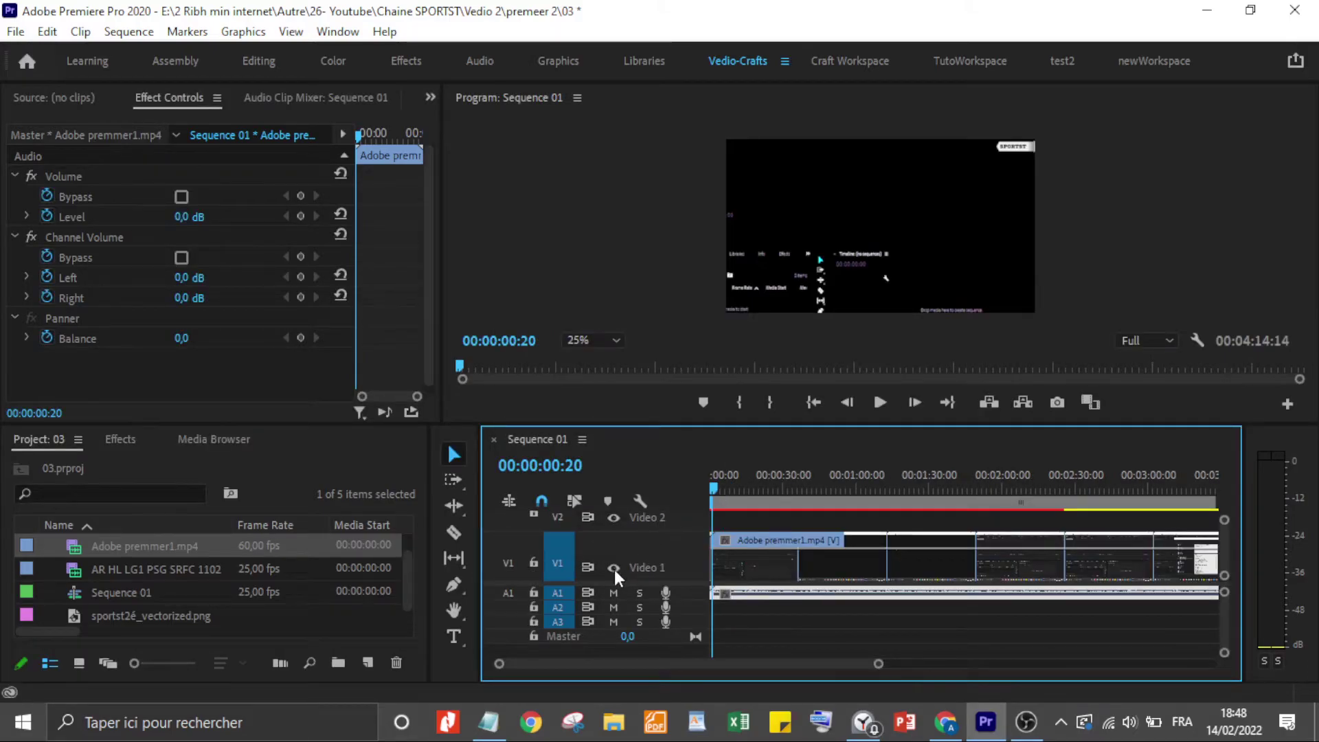
Step: Customize the video header to show Toggle Track Output, Toggle Sync Lock and the previous-keyframe button in that order, then dismiss the timer notification
{"action": "right_click", "coordinate": [641, 538]}
{"action": "left_click", "coordinate": [687, 530]}
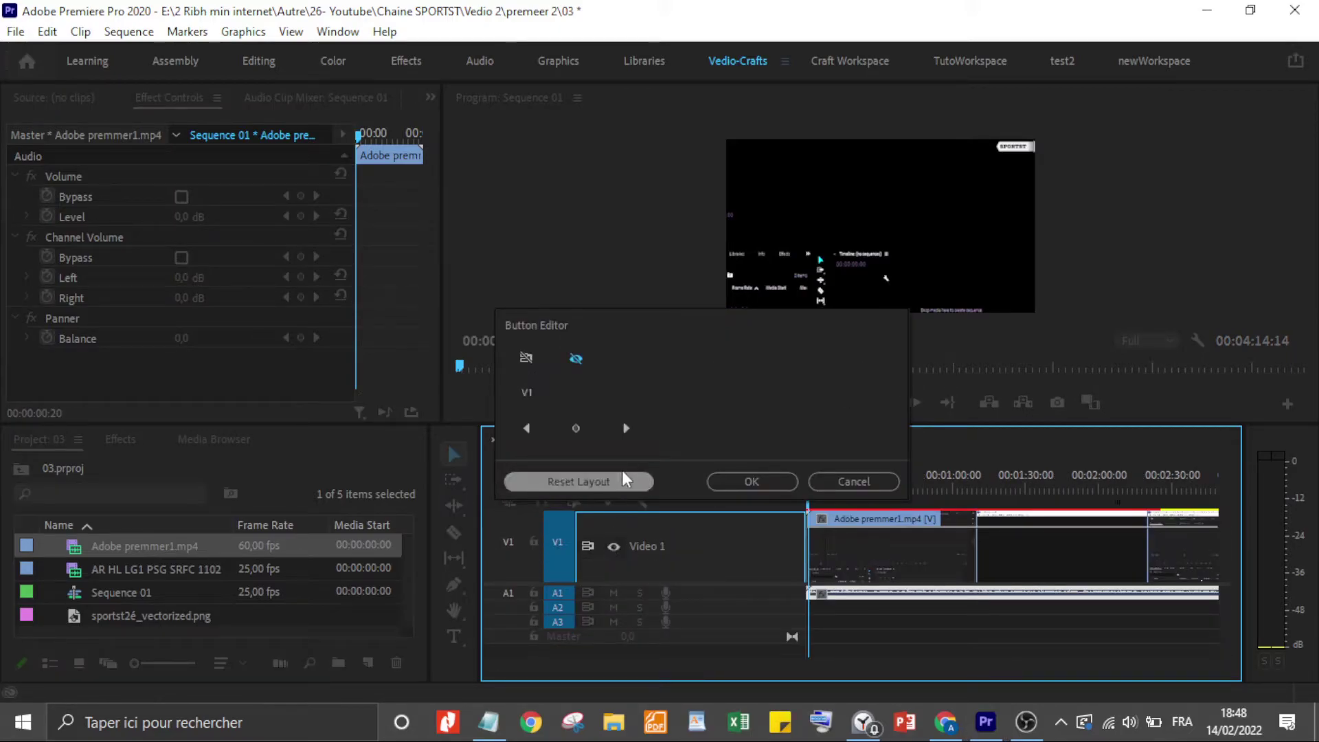
{"action": "left_click_drag", "start_coordinate": [527, 357], "coordinate": [617, 554]}
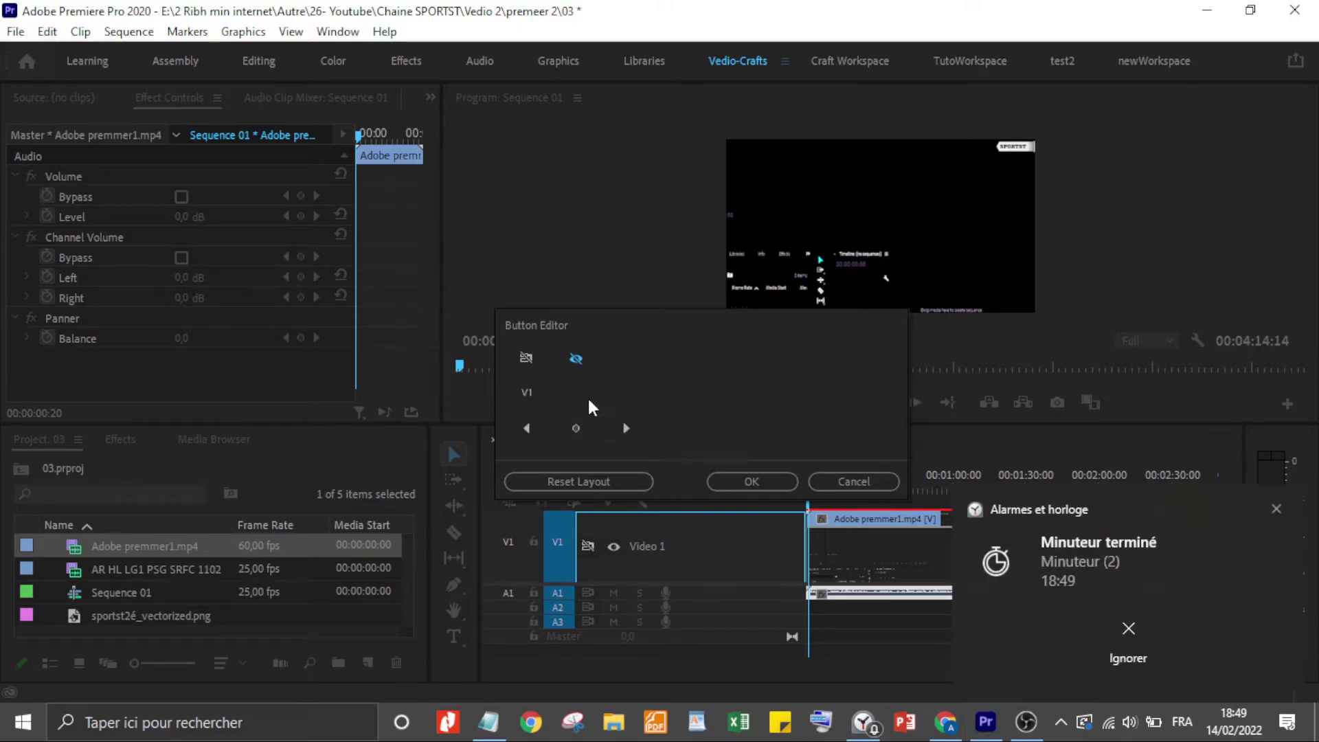
{"action": "left_click_drag", "start_coordinate": [640, 515], "coordinate": [636, 551]}
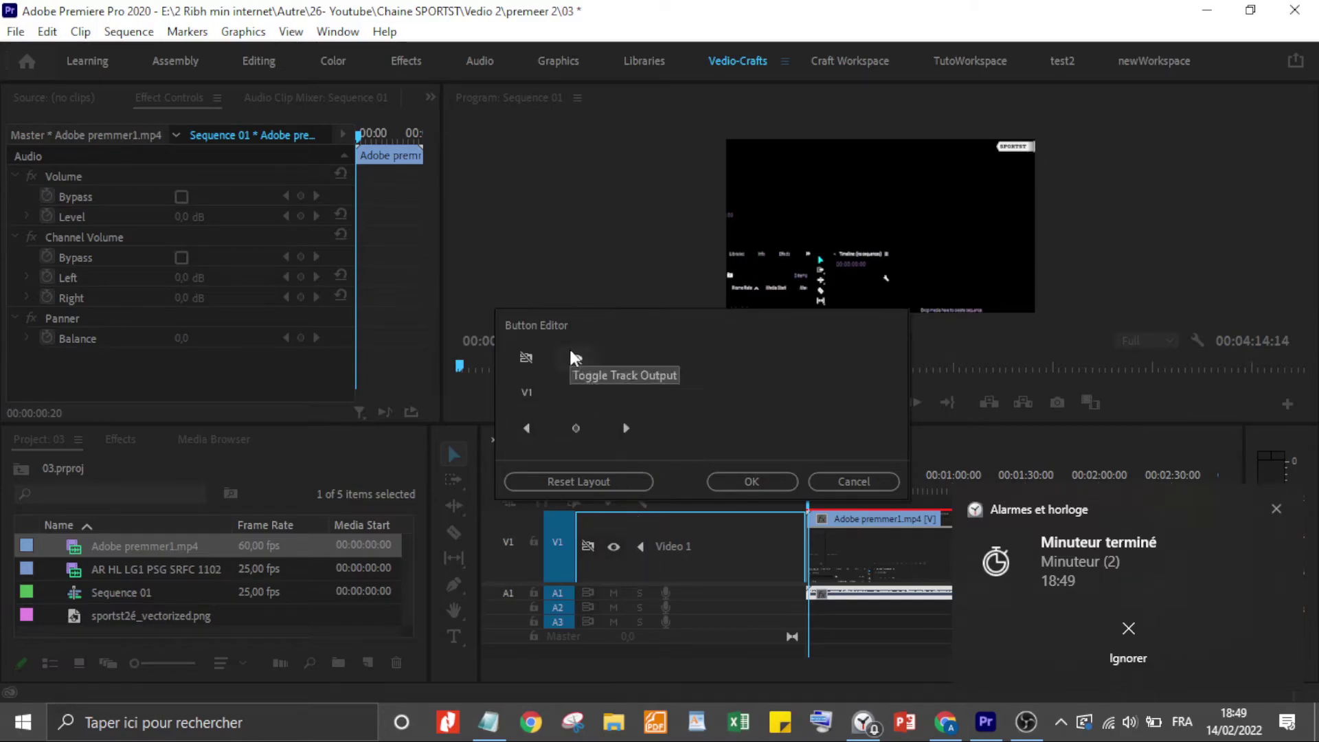
{"action": "left_click_drag", "start_coordinate": [576, 358], "coordinate": [591, 542]}
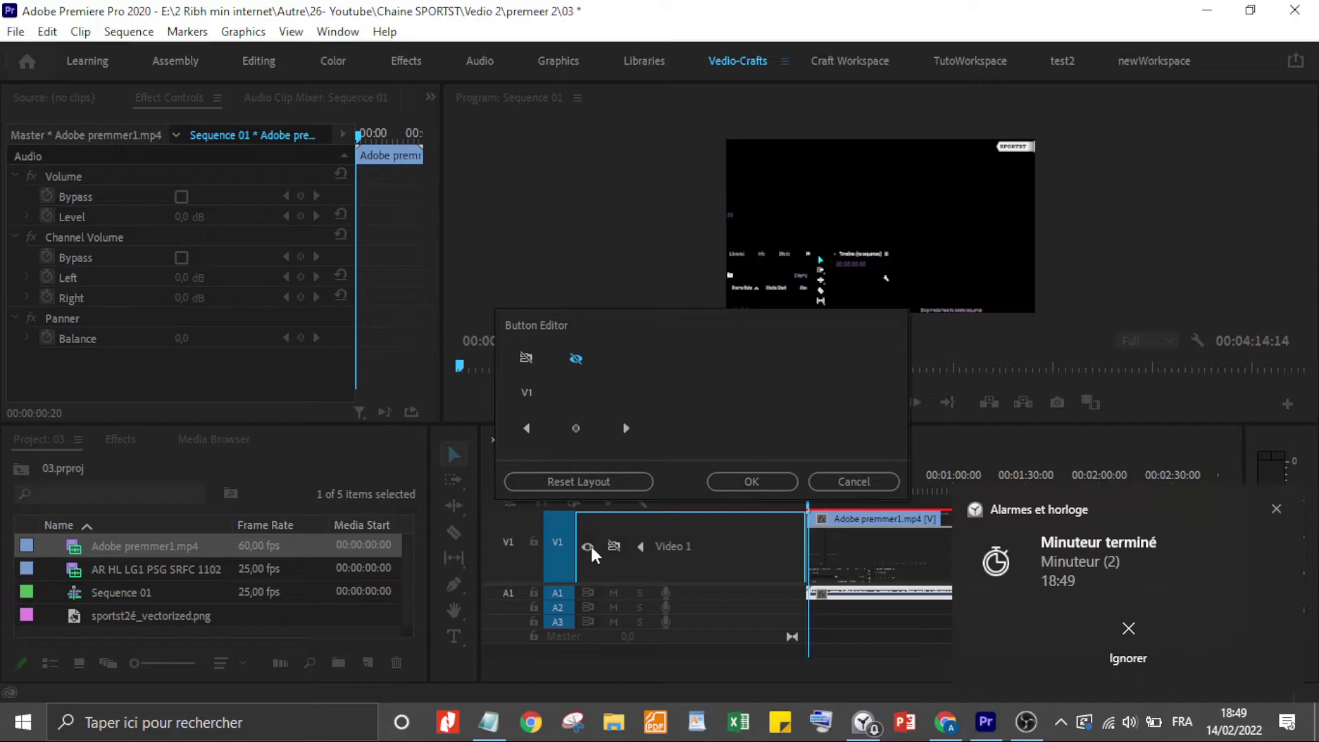
{"action": "left_click", "coordinate": [736, 488]}
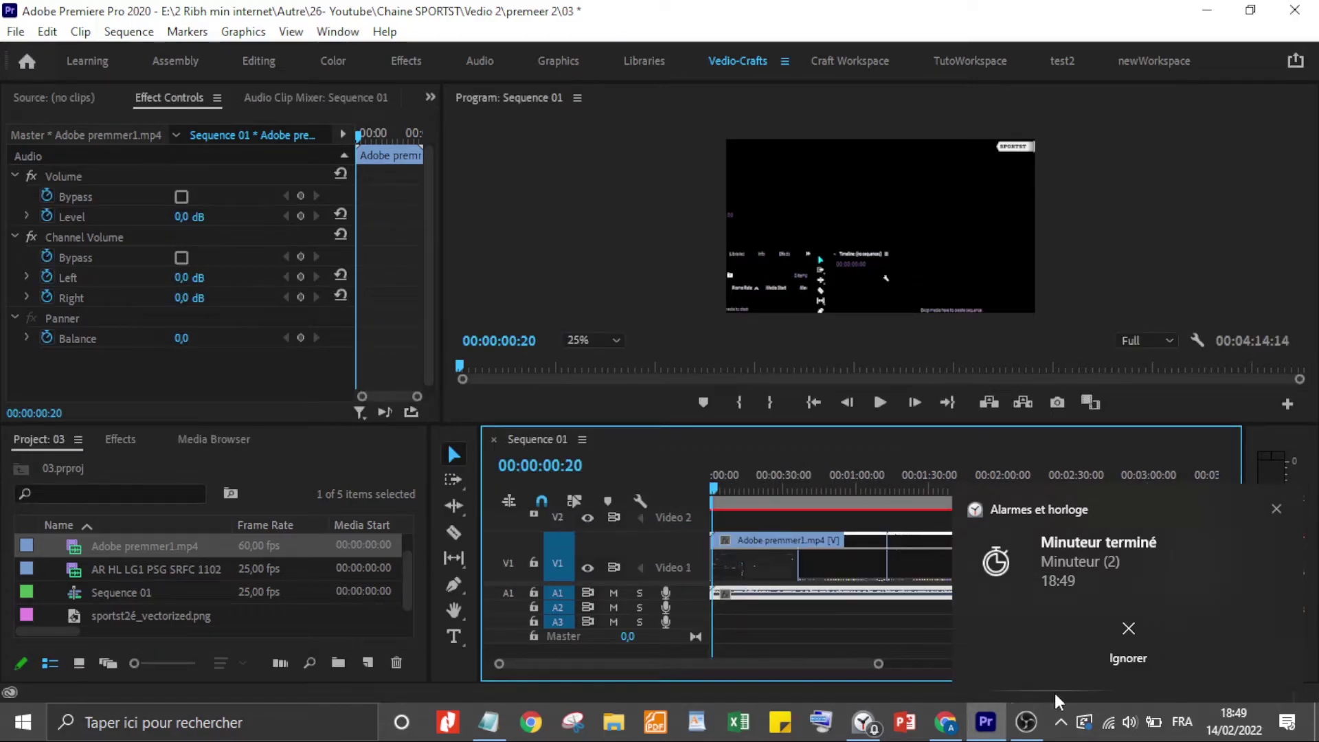
{"action": "left_click", "coordinate": [1102, 654]}
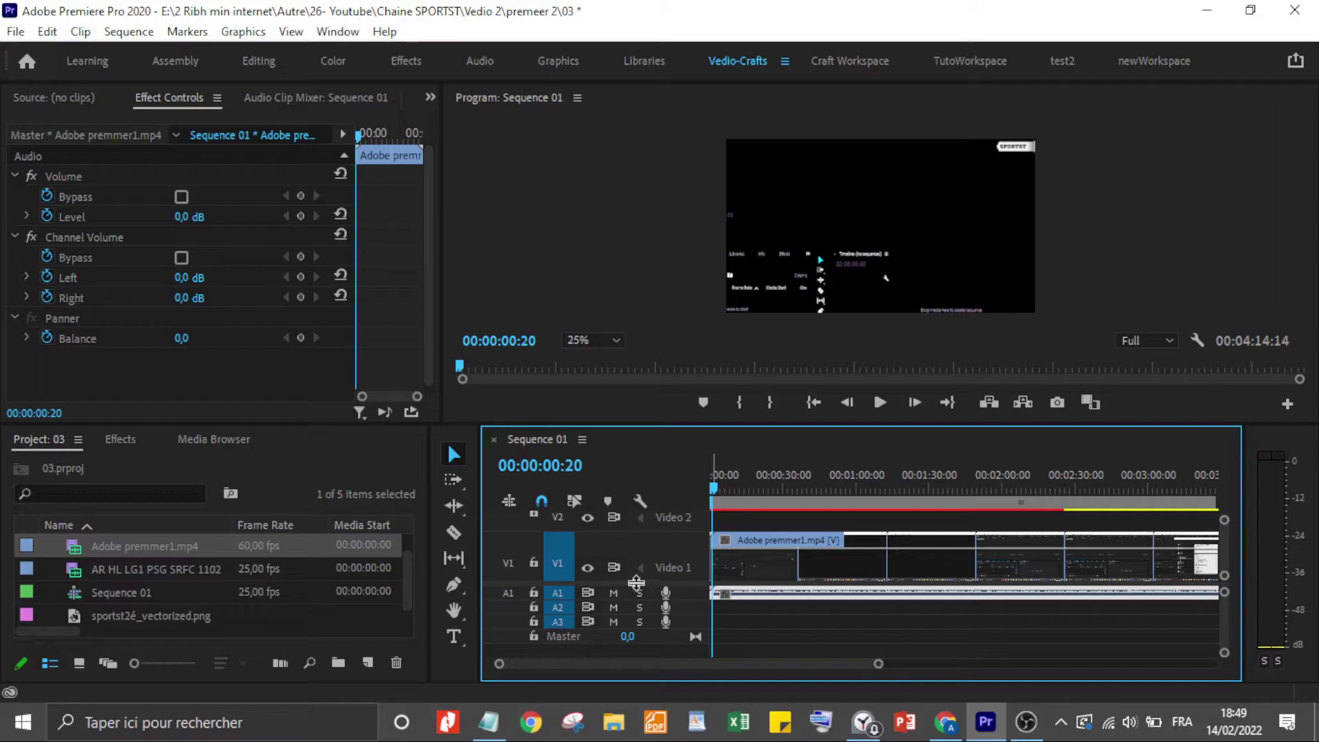
Step: Customize the video header to contain only the previous-keyframe and Add-Remove Keyframe buttons, and accept the layout
{"action": "right_click", "coordinate": [672, 541]}
{"action": "left_click", "coordinate": [698, 534]}
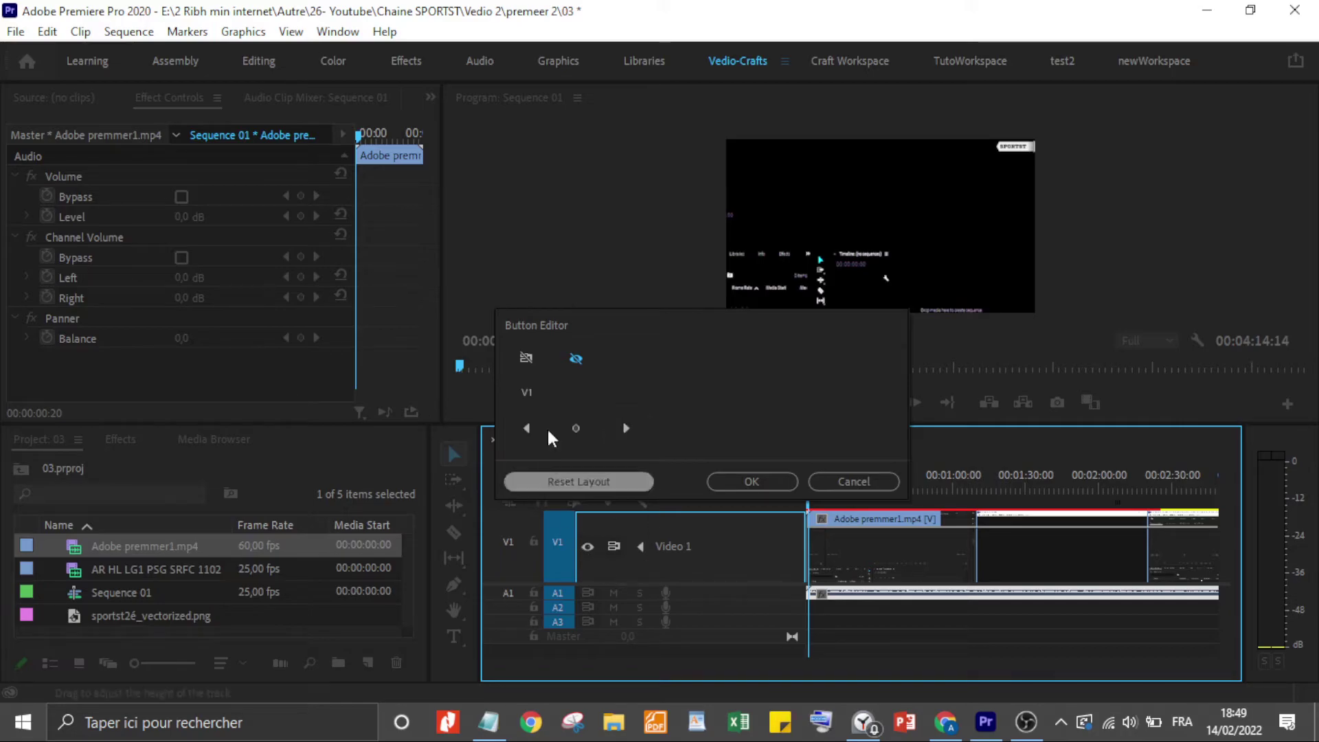
{"action": "left_click", "coordinate": [575, 358]}
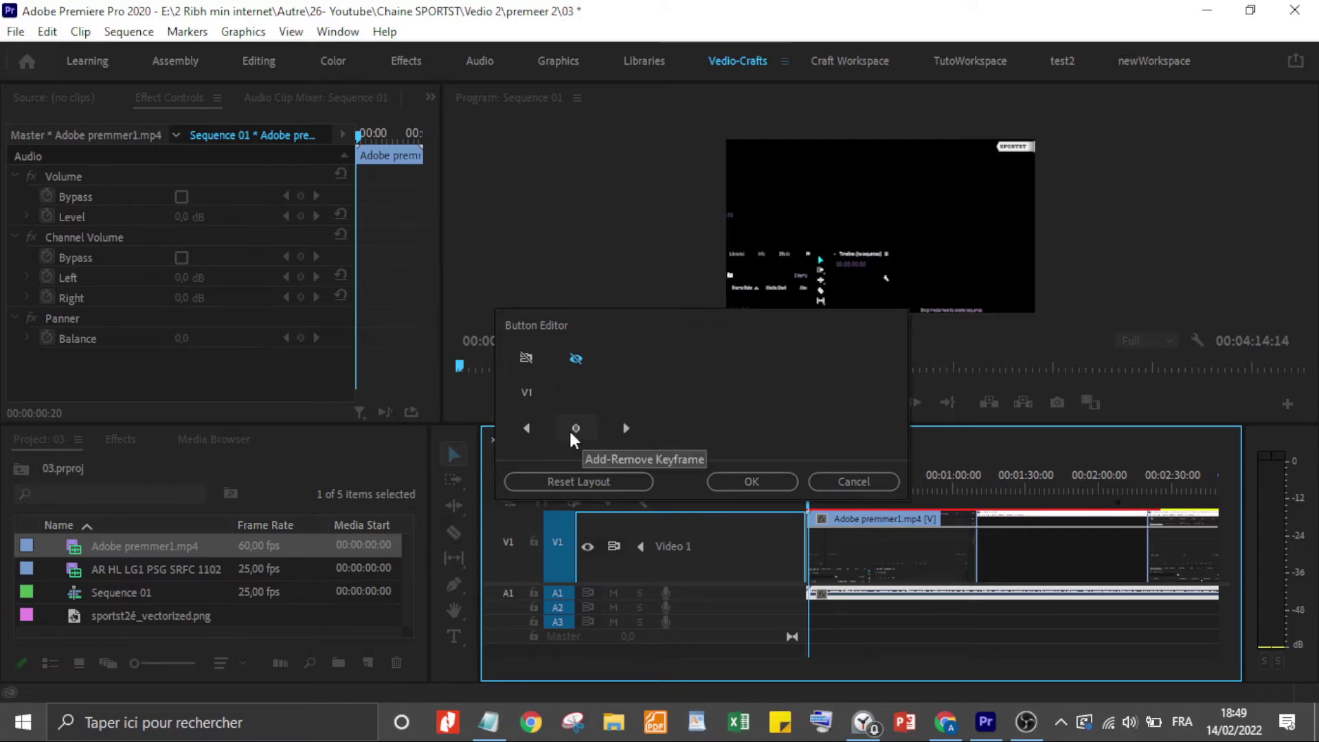
{"action": "left_click_drag", "start_coordinate": [575, 428], "coordinate": [619, 549]}
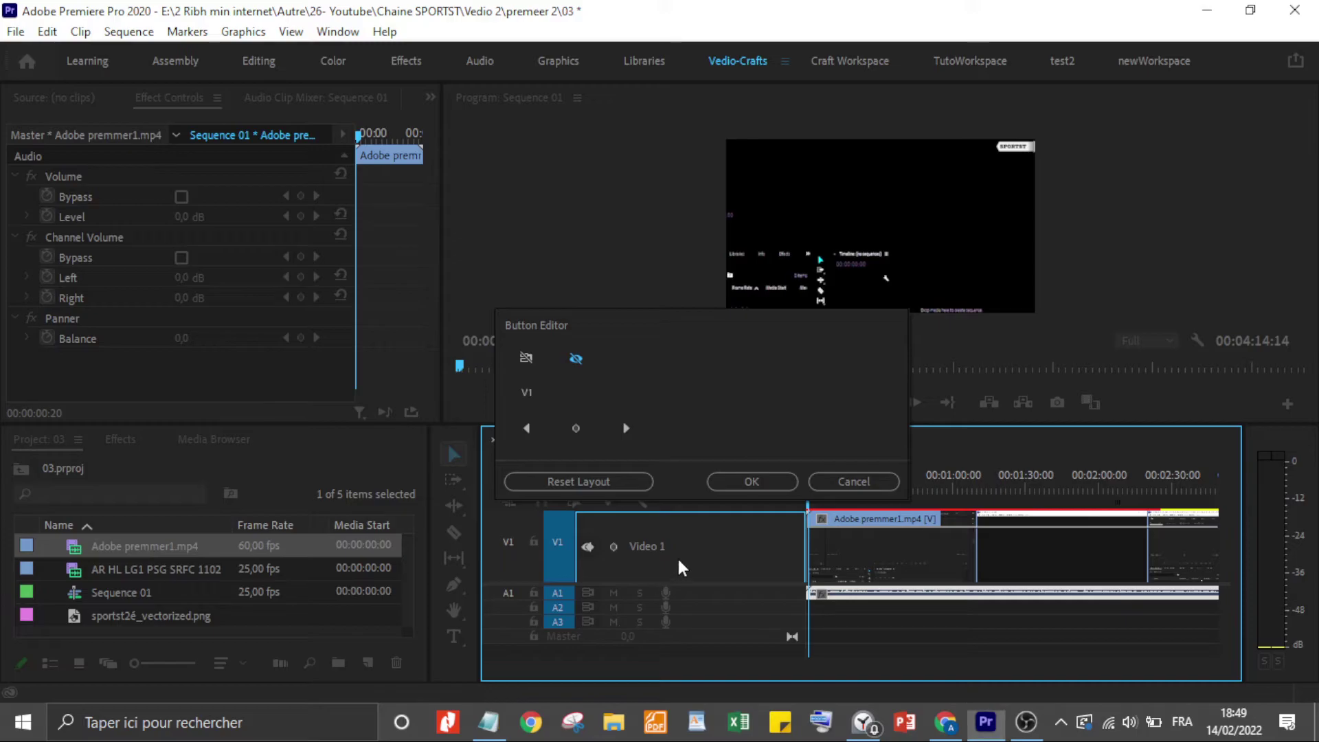
{"action": "left_click", "coordinate": [760, 484]}
{"action": "left_click", "coordinate": [760, 485]}
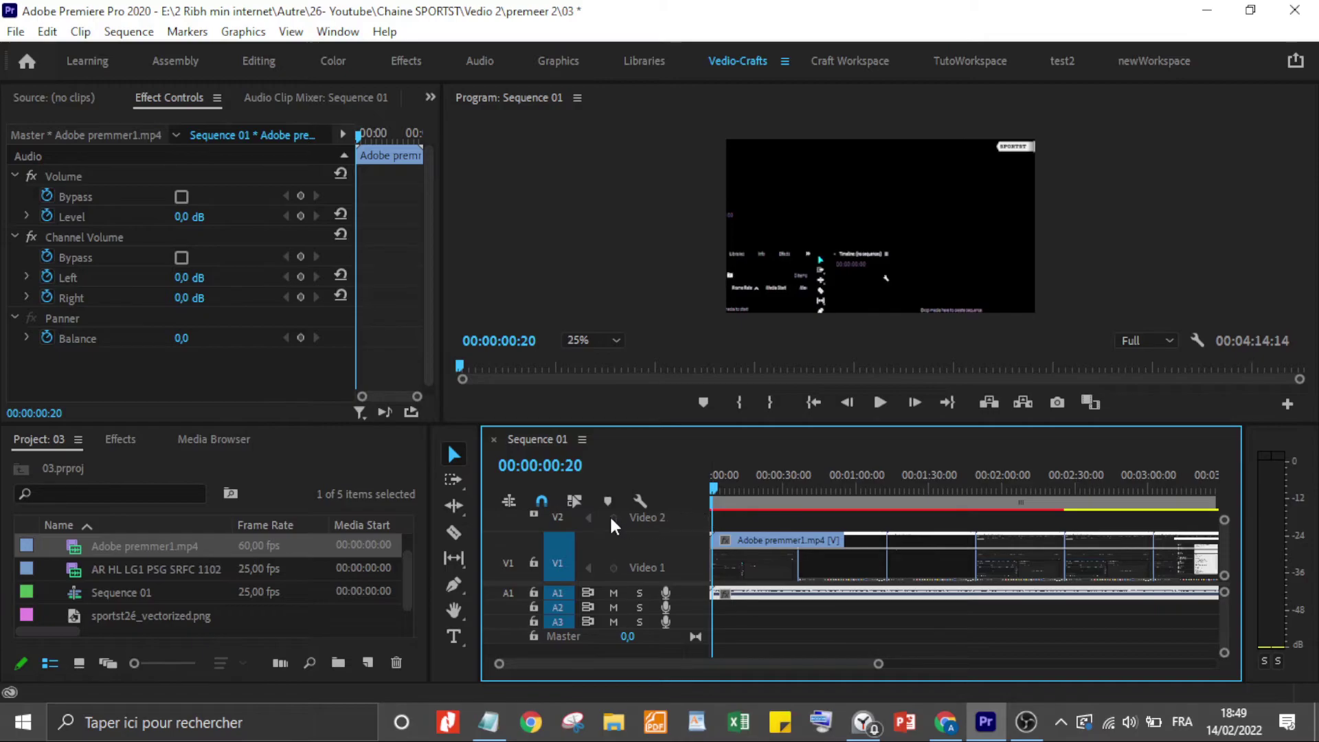
Step: Maximize the timeline and customize the video header, placing Toggle Sync Lock and Toggle Track Output before the keyframe buttons
{"action": "left_click_drag", "start_coordinate": [578, 583], "coordinate": [577, 619]}
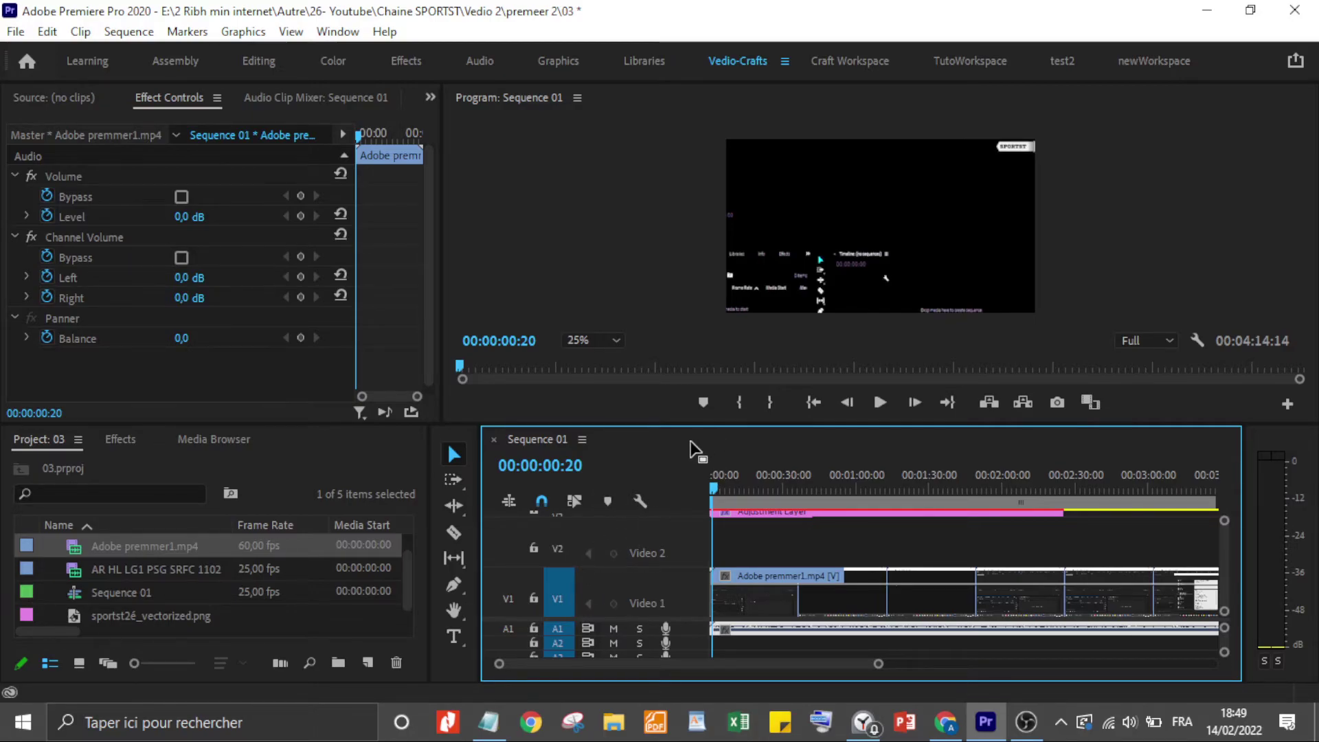
{"action": "key", "text": "grave"}
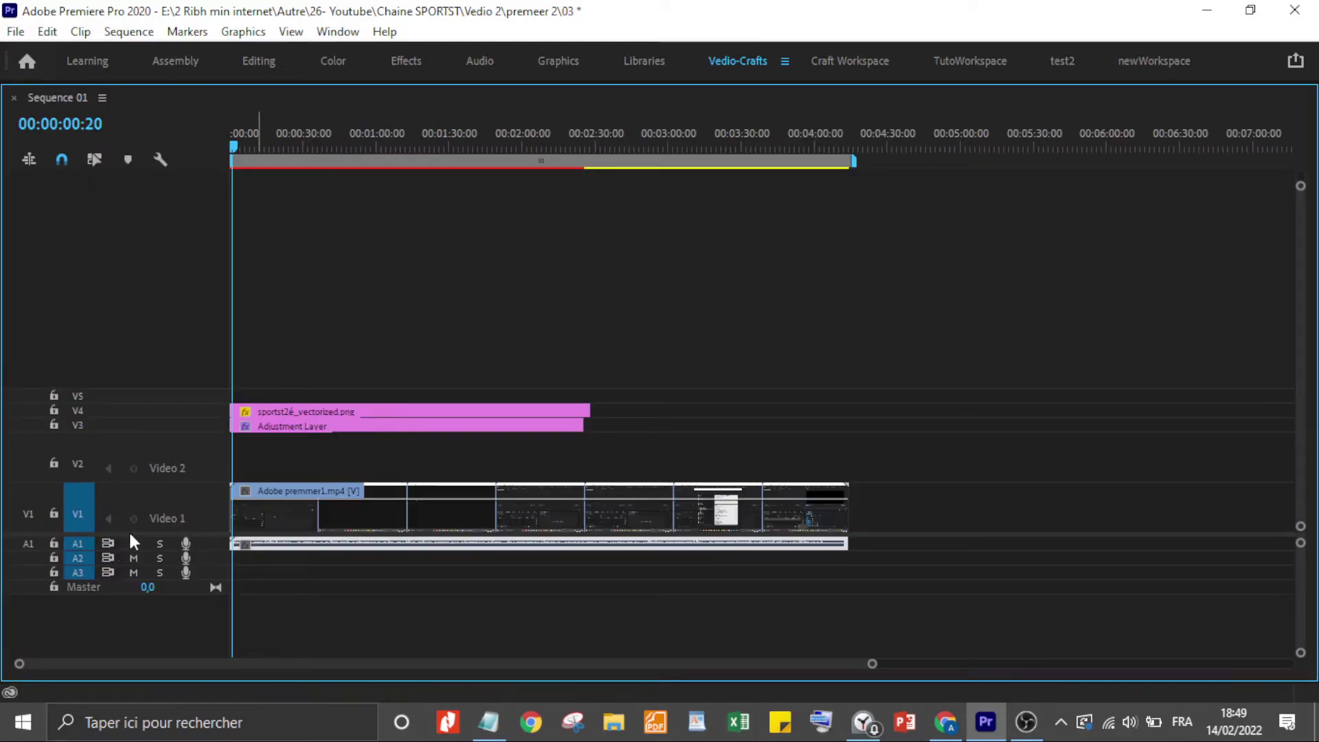
{"action": "right_click", "coordinate": [153, 513]}
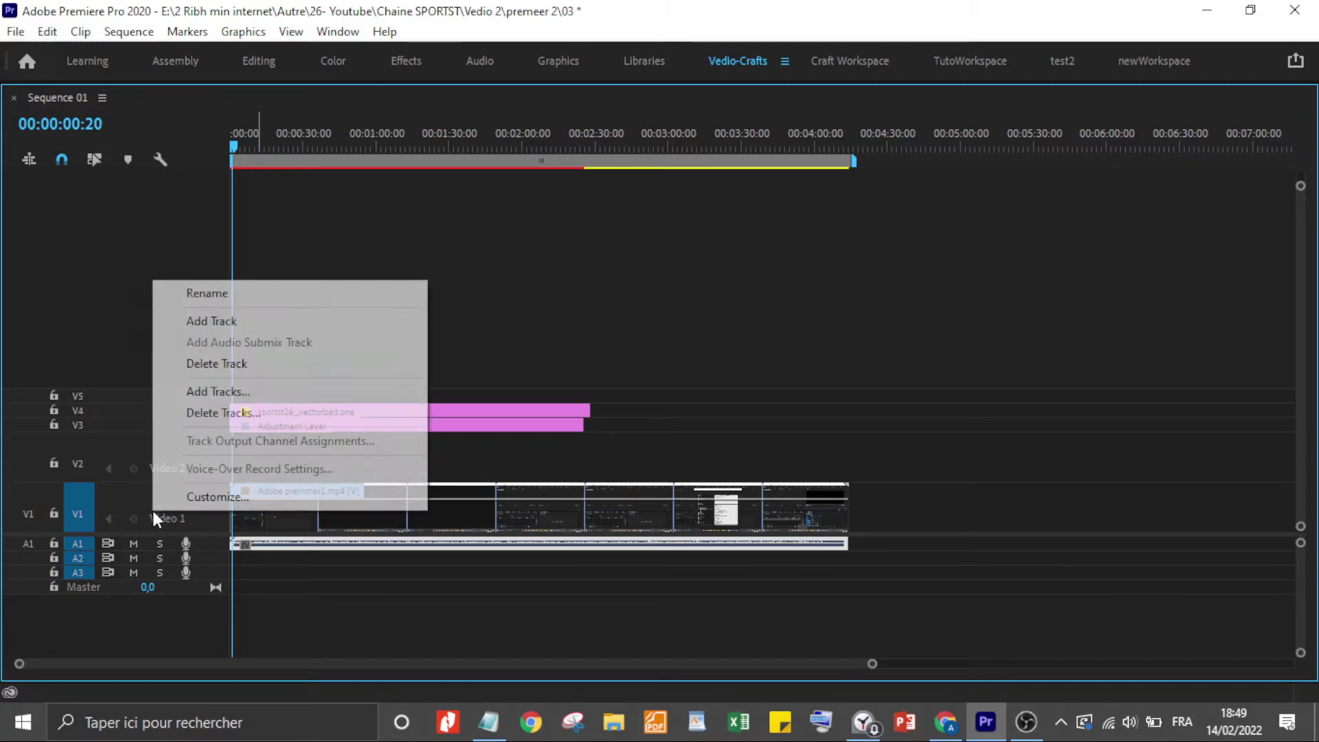
{"action": "left_click", "coordinate": [226, 497]}
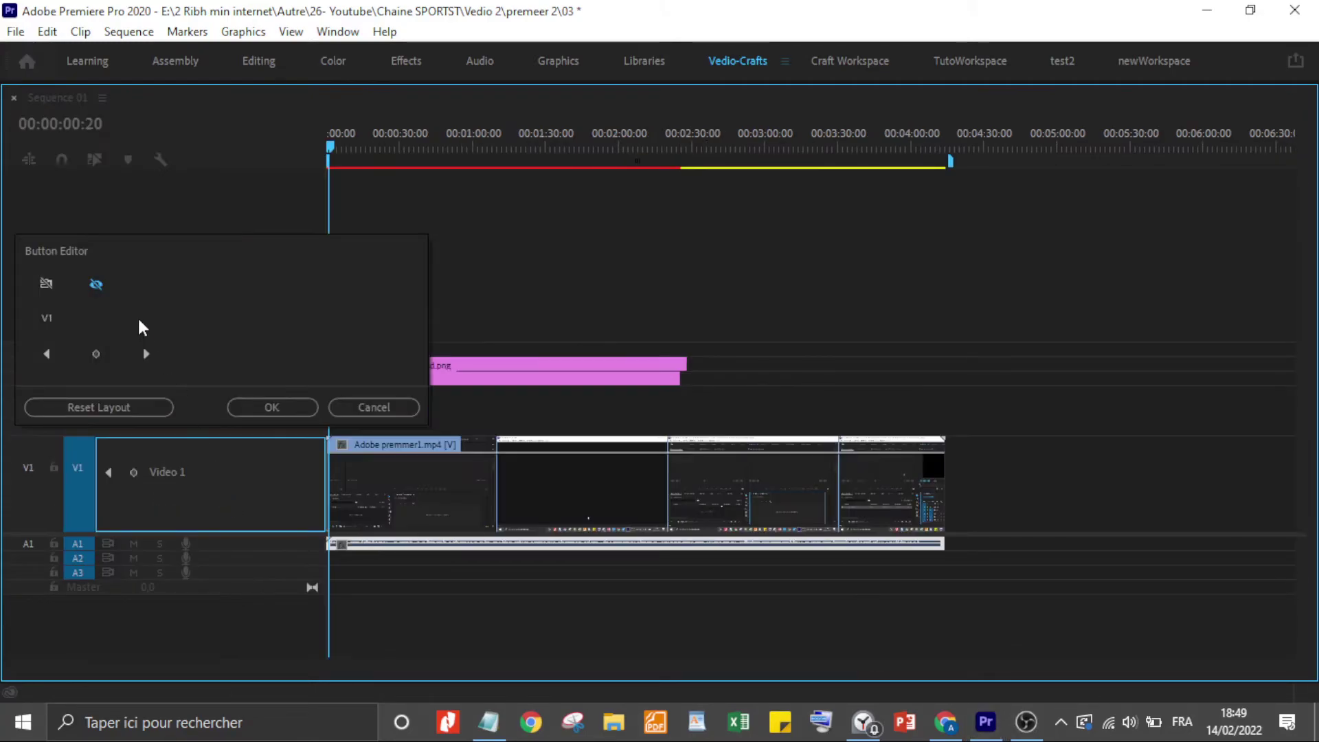
{"action": "left_click_drag", "start_coordinate": [48, 287], "coordinate": [109, 472]}
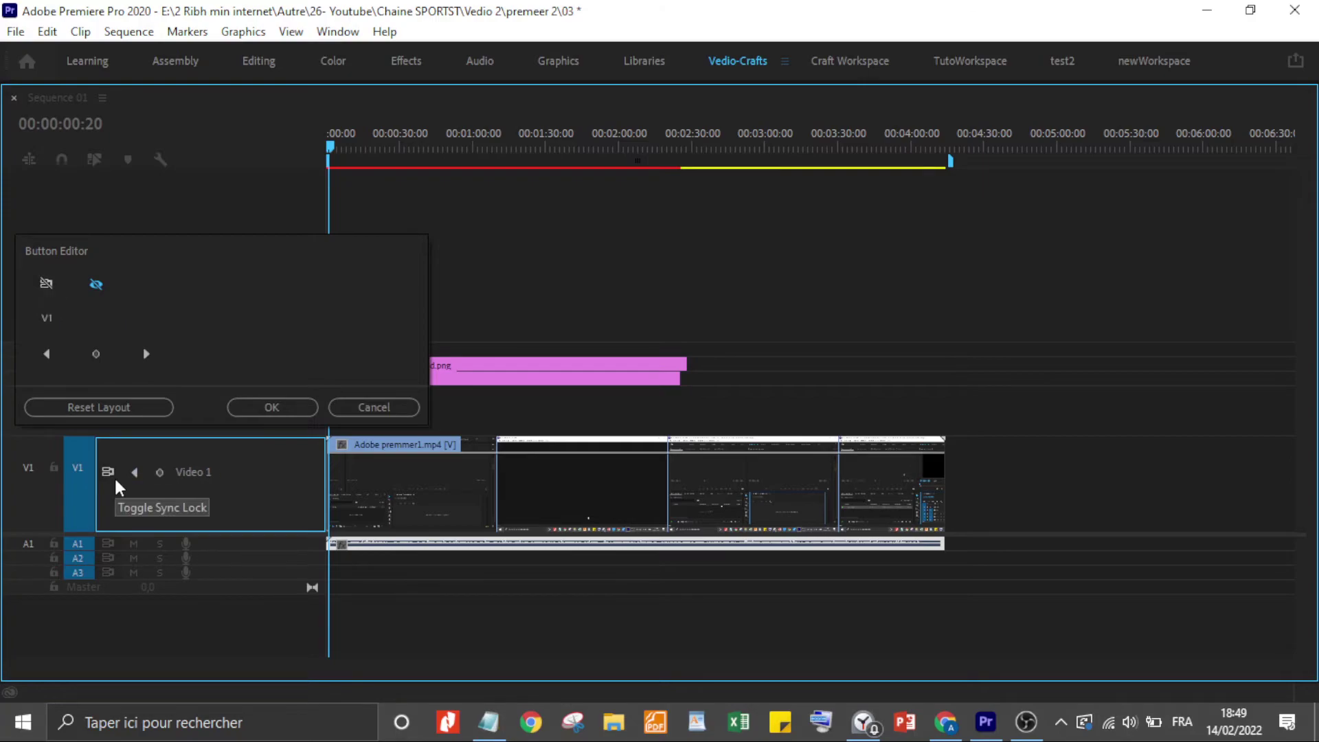
{"action": "left_click_drag", "start_coordinate": [96, 294], "coordinate": [137, 477]}
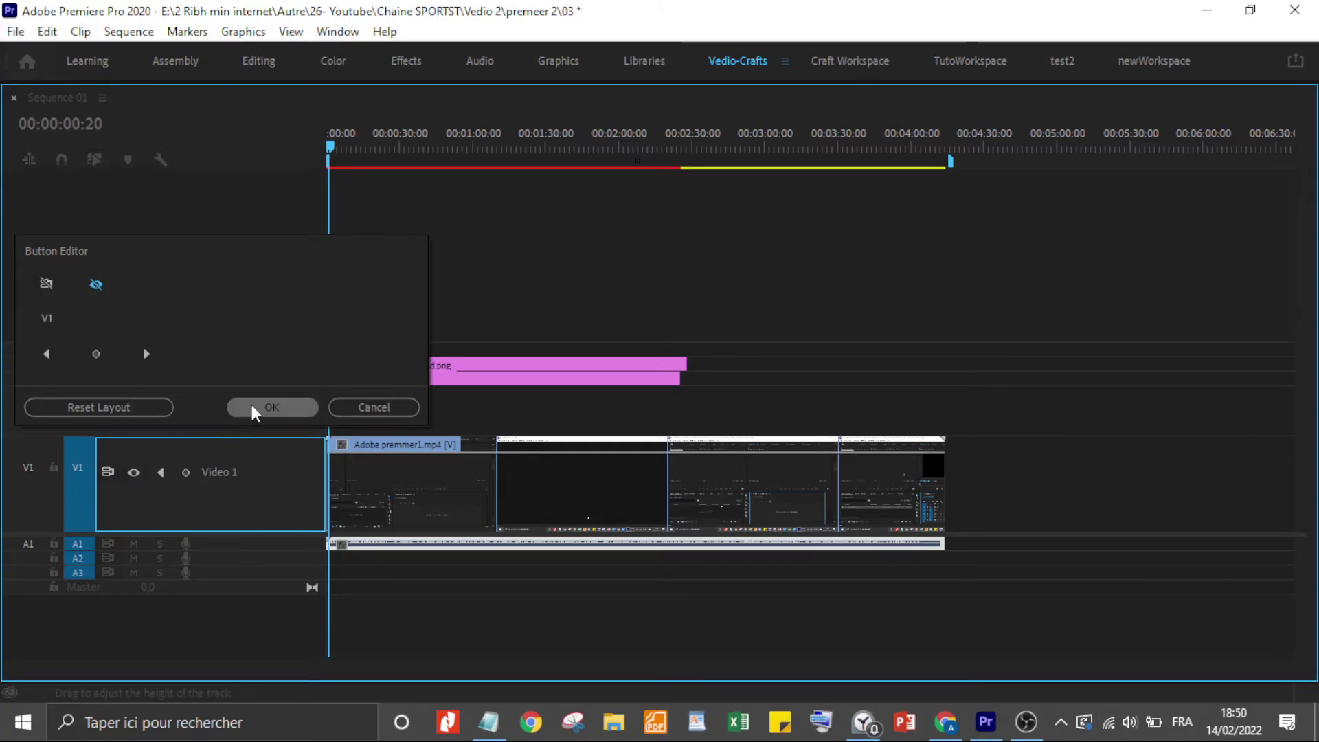
{"action": "left_click", "coordinate": [271, 408]}
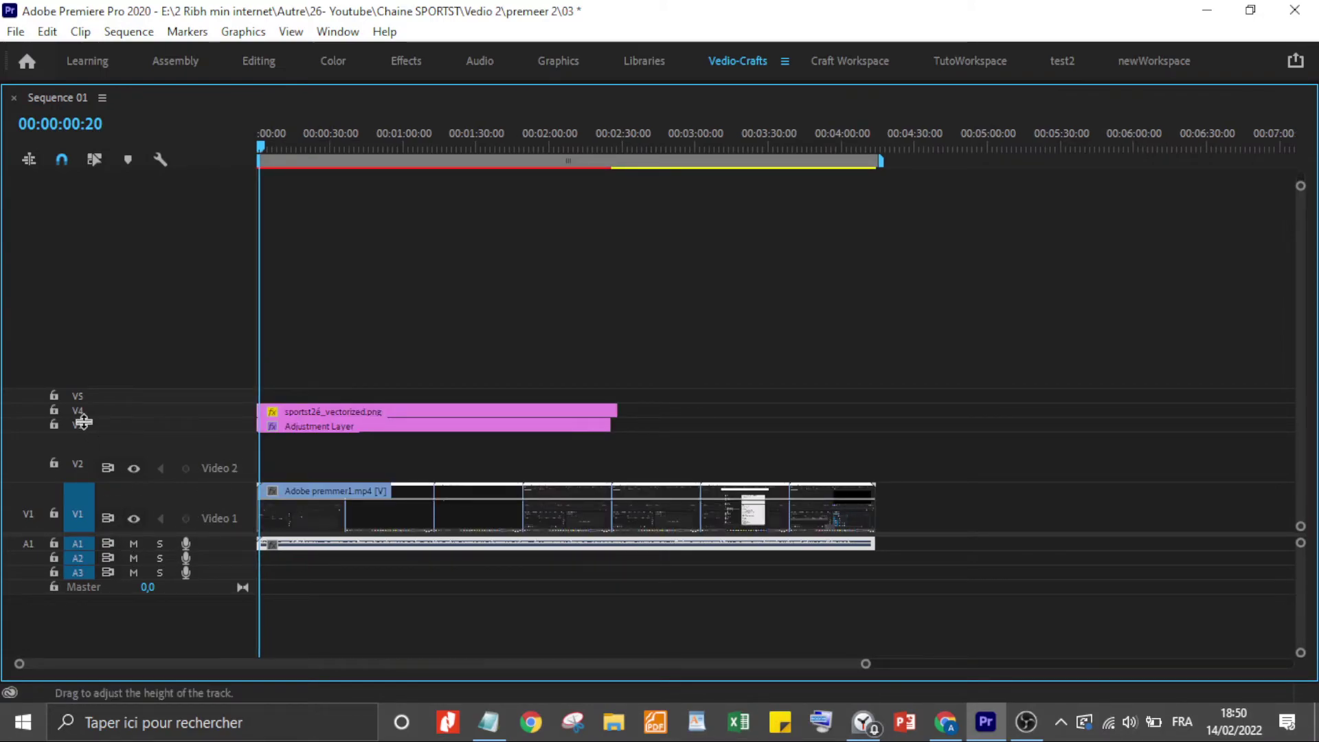
Step: Increase the height of the Video 3 track and add keyframes to the Video 1 clip, including at 00:01:22:12 and 00:01:07:10
{"action": "left_click_drag", "start_coordinate": [83, 418], "coordinate": [103, 373]}
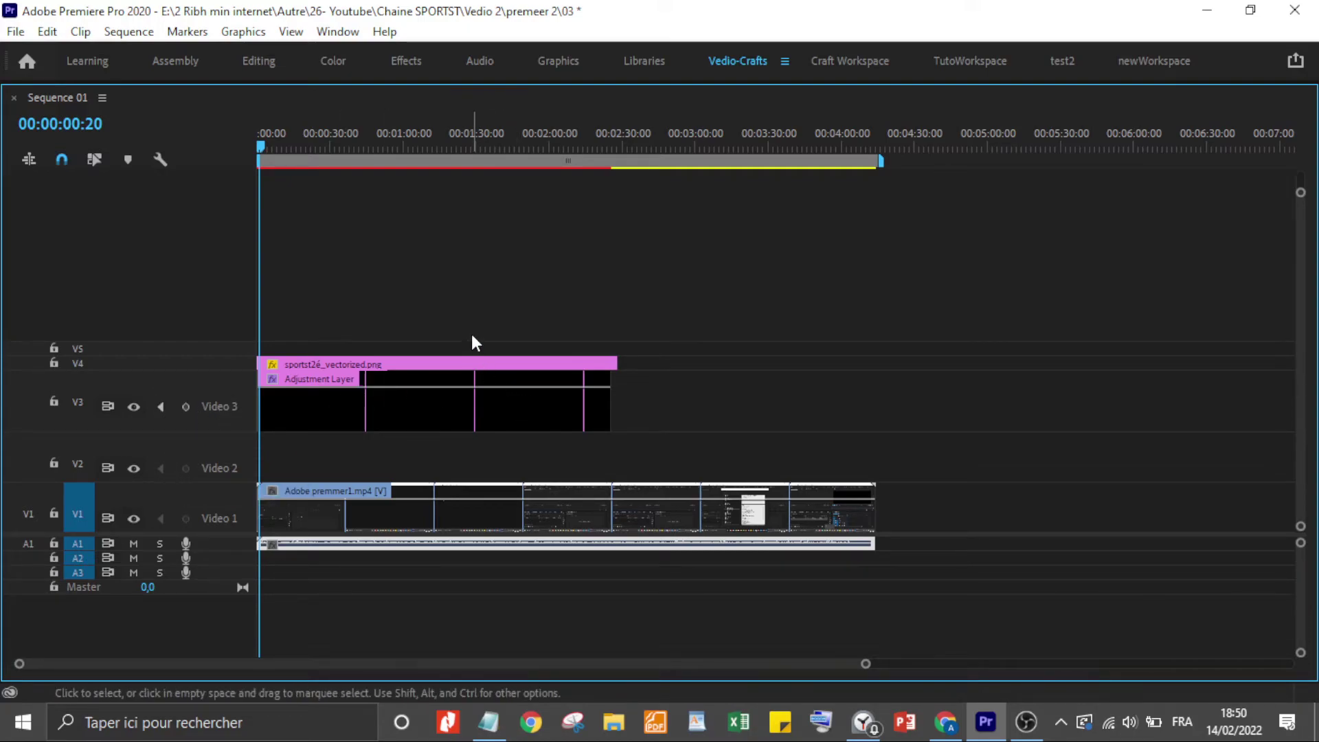
{"action": "left_click", "coordinate": [461, 146]}
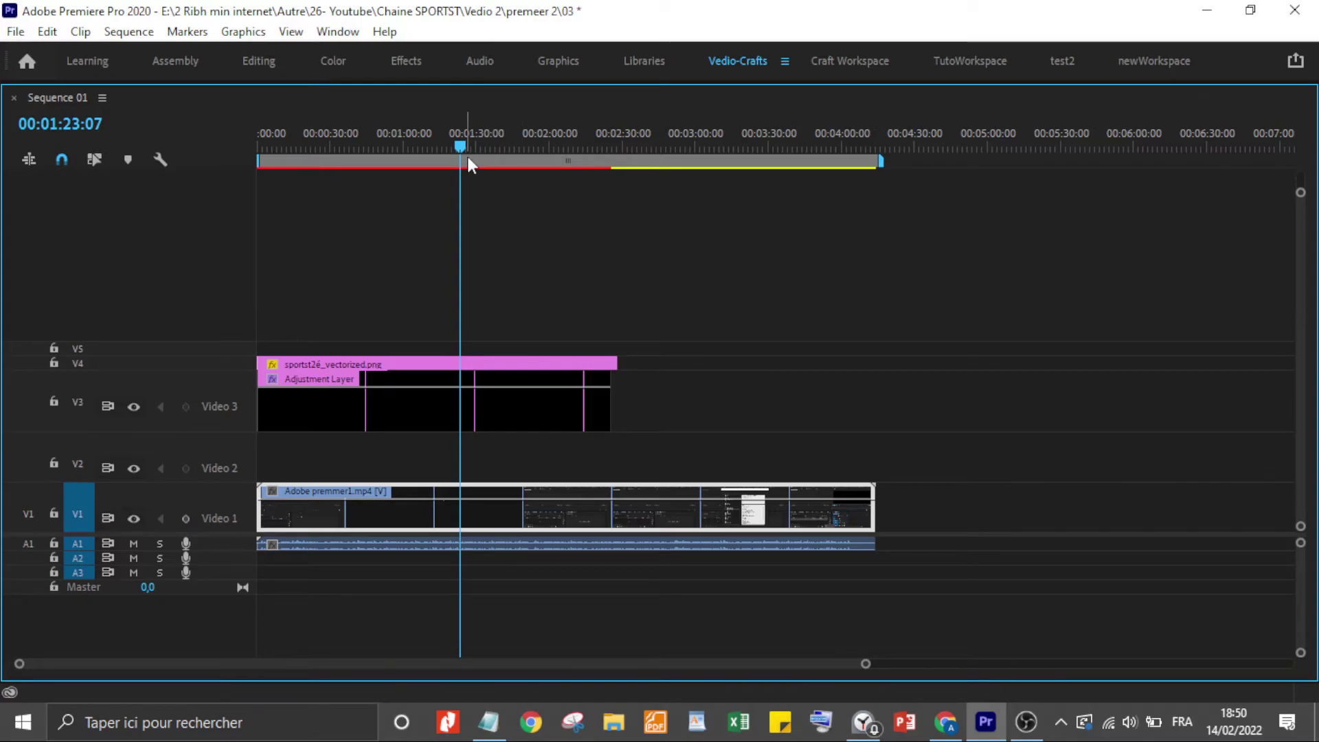
{"action": "left_click", "coordinate": [563, 147]}
{"action": "left_click", "coordinate": [187, 518]}
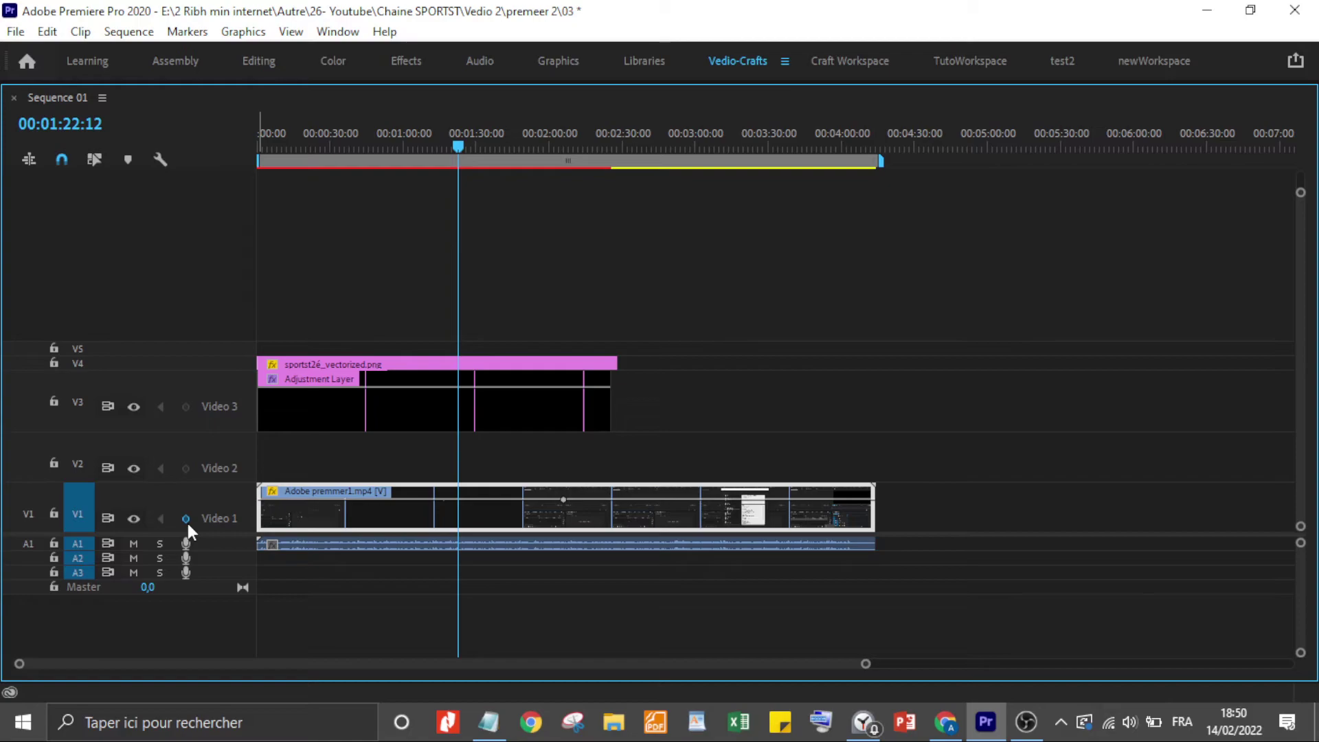
{"action": "left_click", "coordinate": [186, 520]}
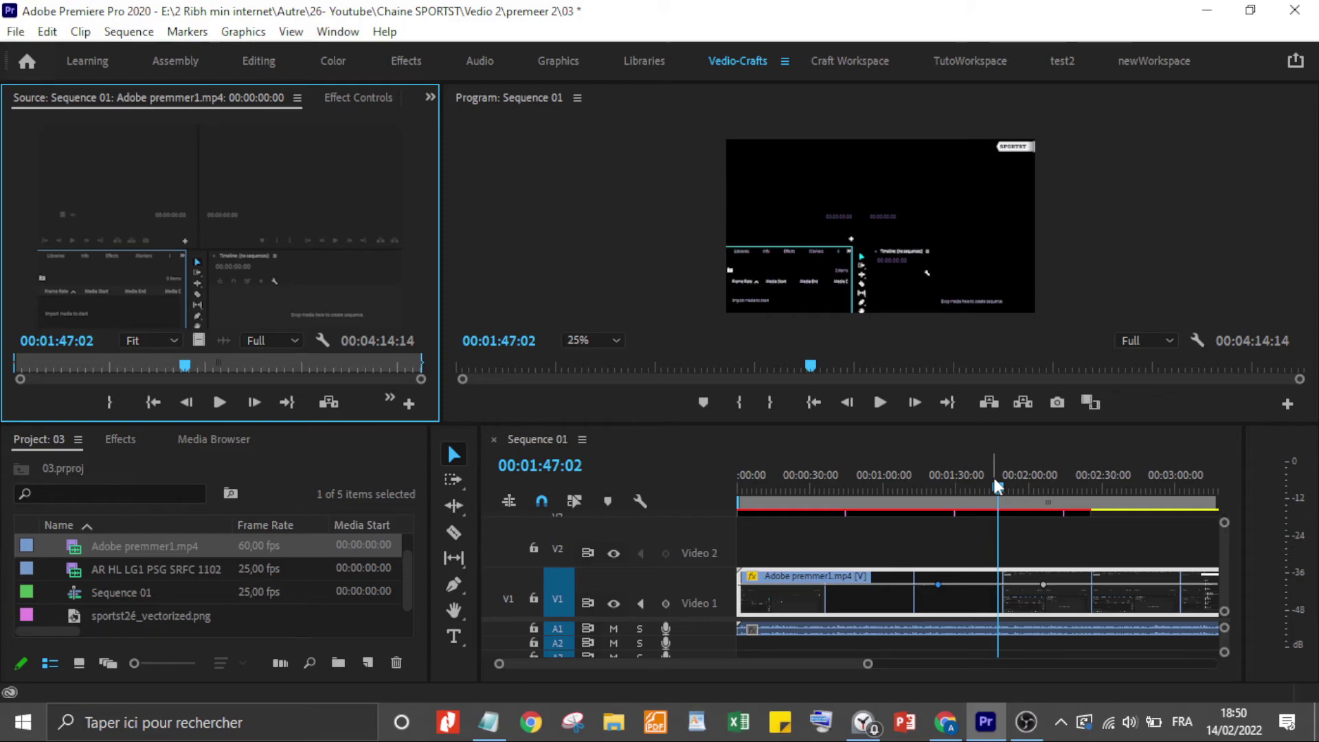
{"action": "left_click_drag", "start_coordinate": [996, 485], "coordinate": [900, 487]}
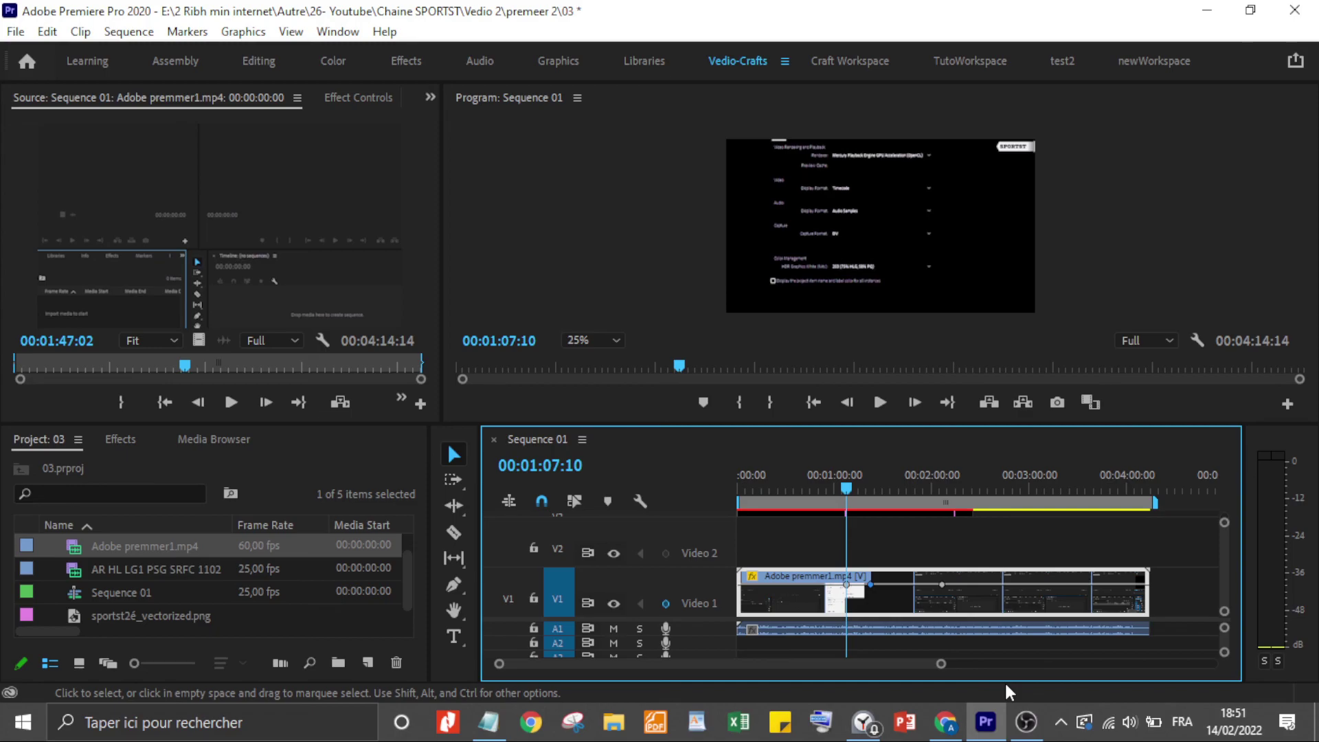
Step: Switch to OBS
{"action": "left_click", "coordinate": [1026, 722]}
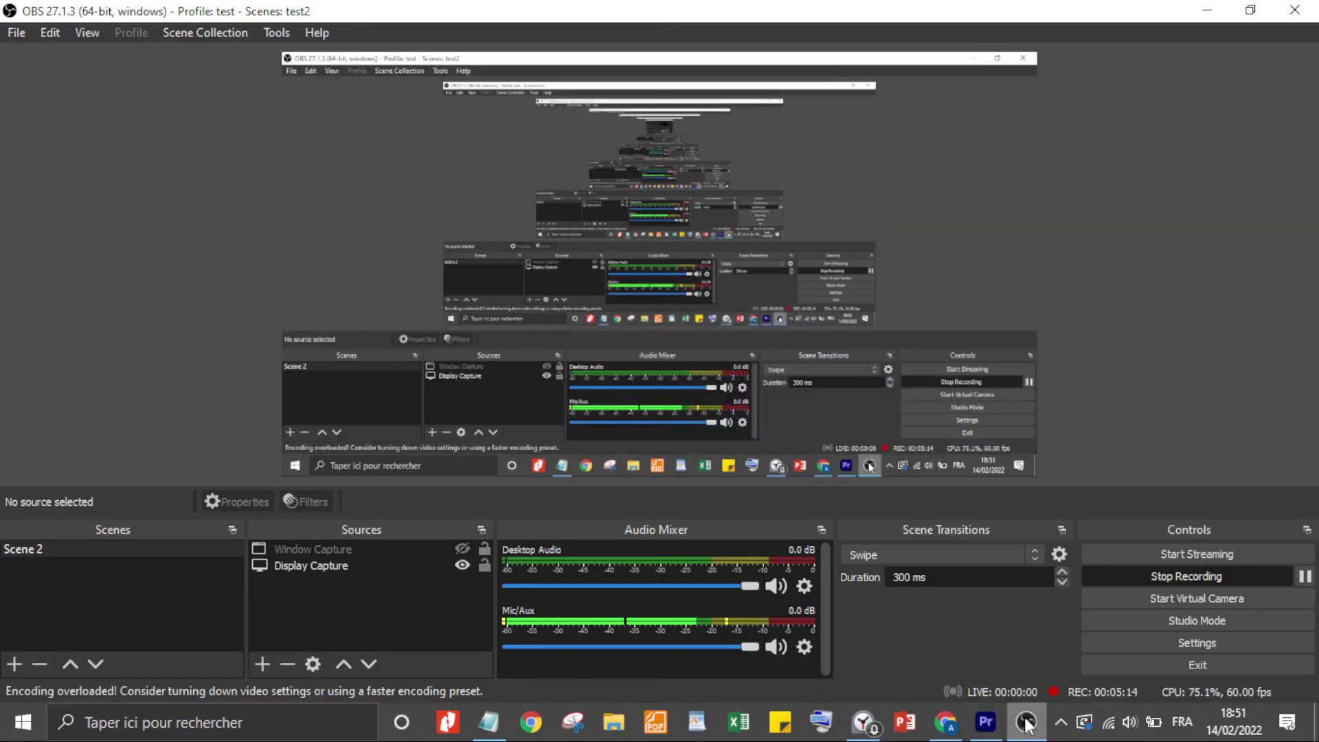